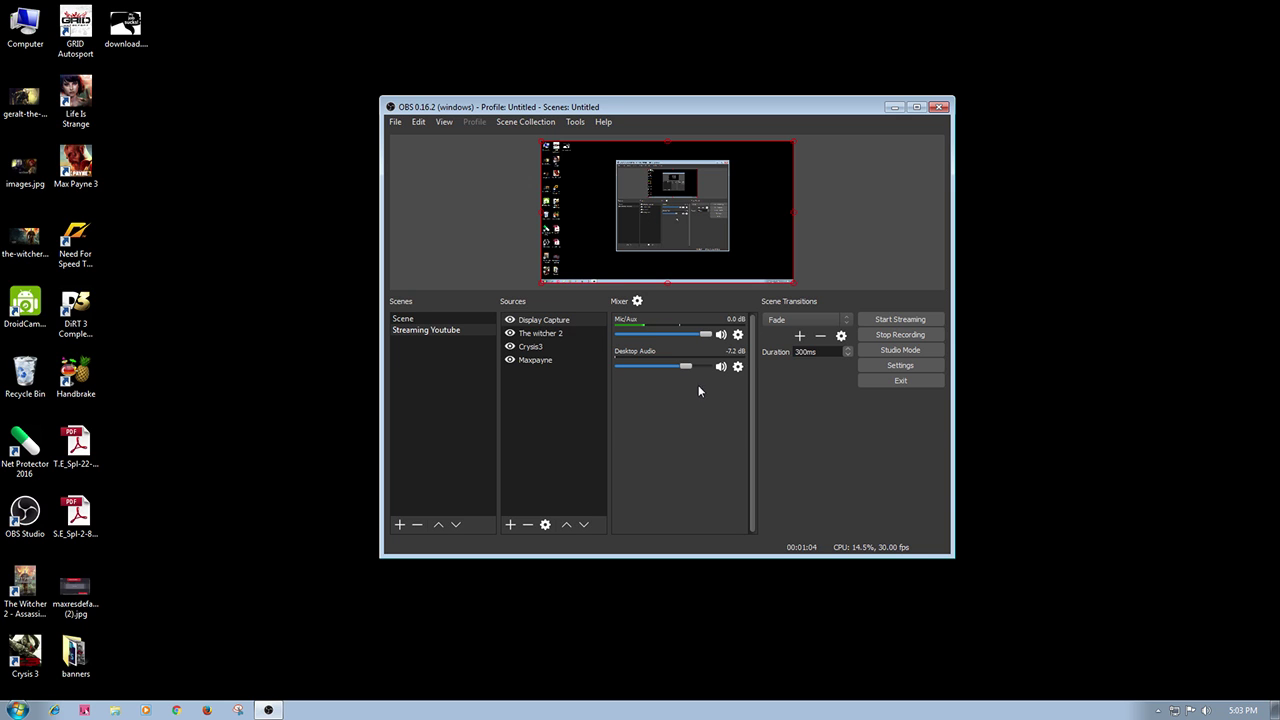
Review the source types that can be added to the Streaming Youtube scene, such as Game Capture
{"action": "right_click", "coordinate": [556, 409]}
{"action": "mouse_move", "coordinate": [588, 418]}
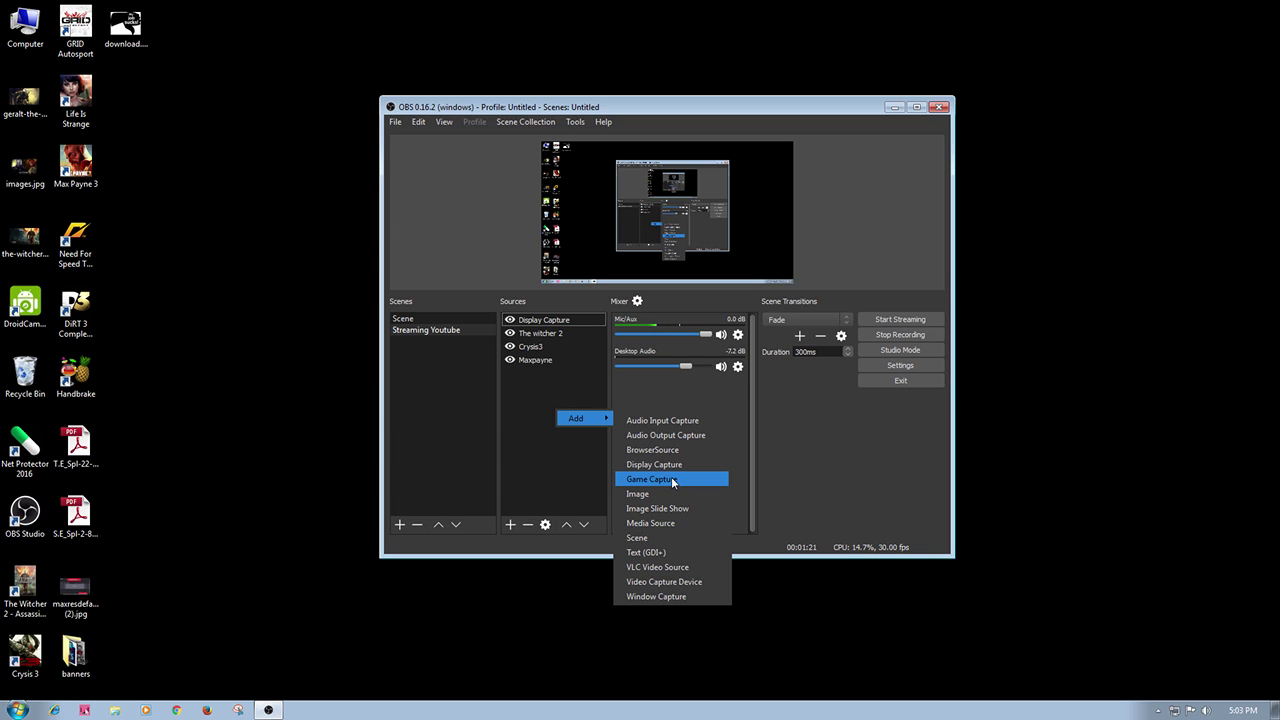
{"action": "left_click", "coordinate": [532, 448]}
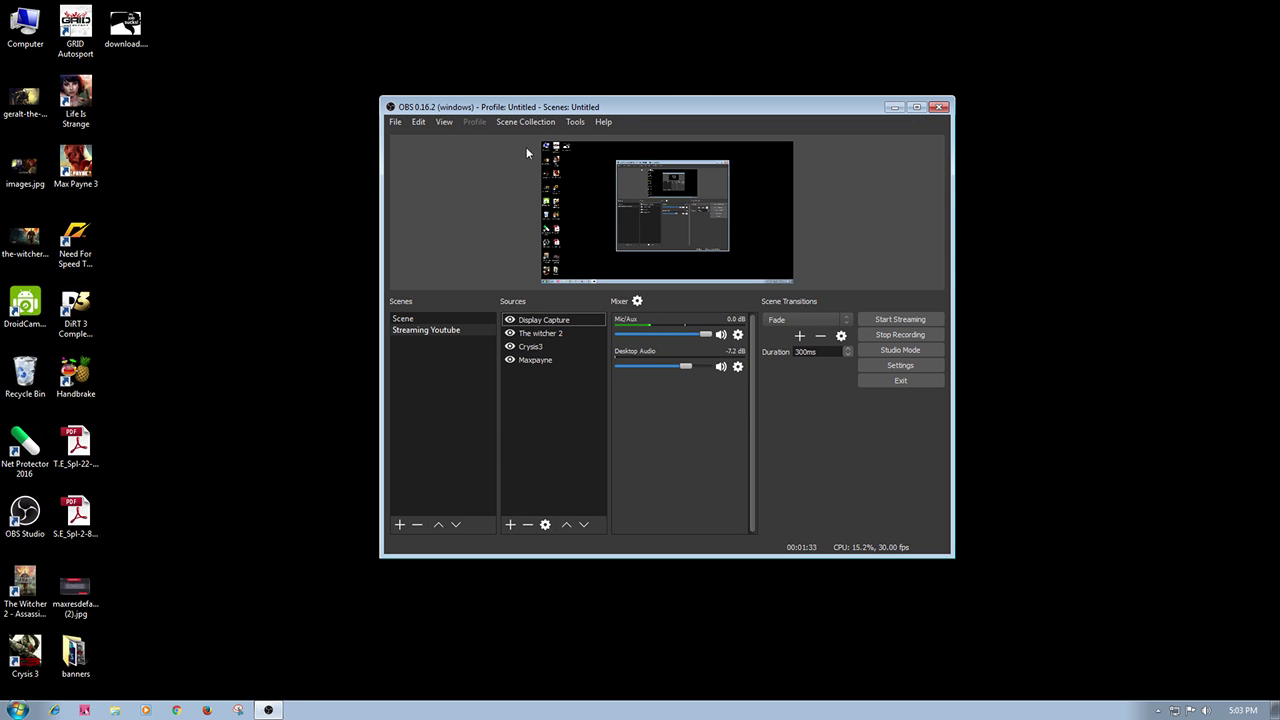
{"action": "left_click", "coordinate": [557, 333]}
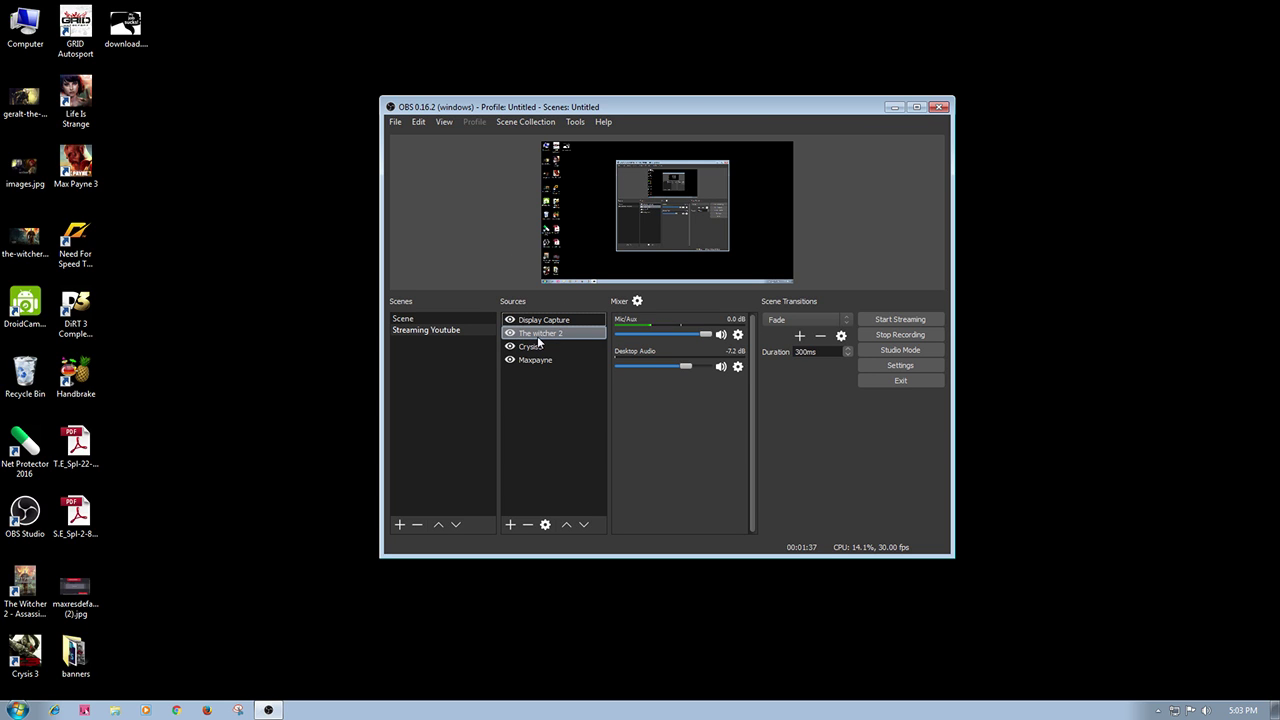
{"action": "left_click", "coordinate": [541, 358]}
{"action": "left_click", "coordinate": [542, 338]}
{"action": "left_click", "coordinate": [541, 401]}
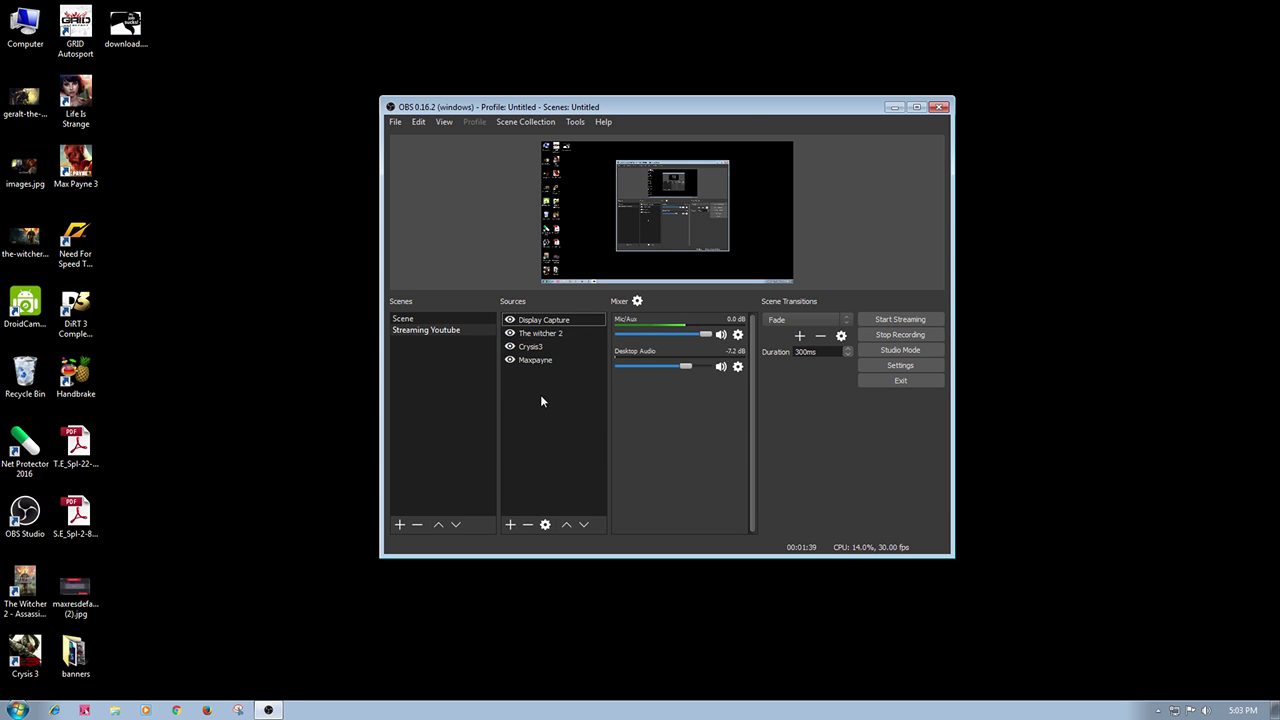
{"action": "left_click_drag", "start_coordinate": [553, 406], "coordinate": [552, 334]}
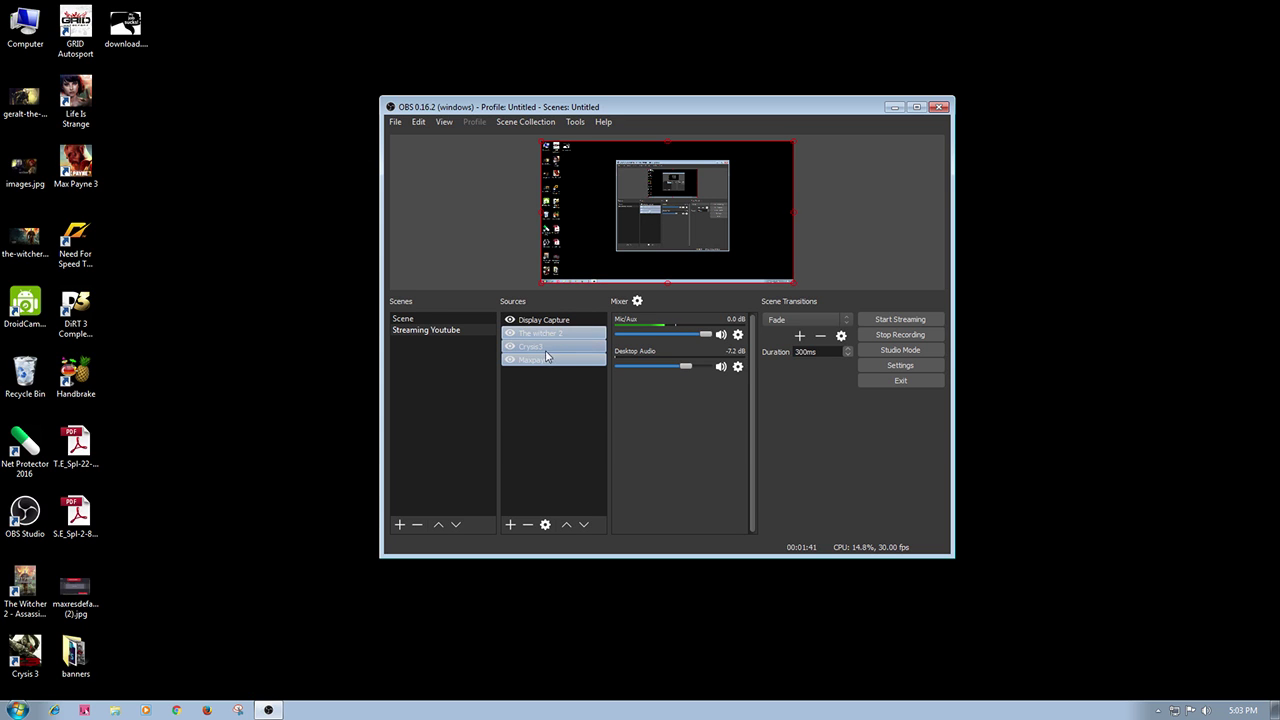
{"action": "left_click", "coordinate": [578, 388]}
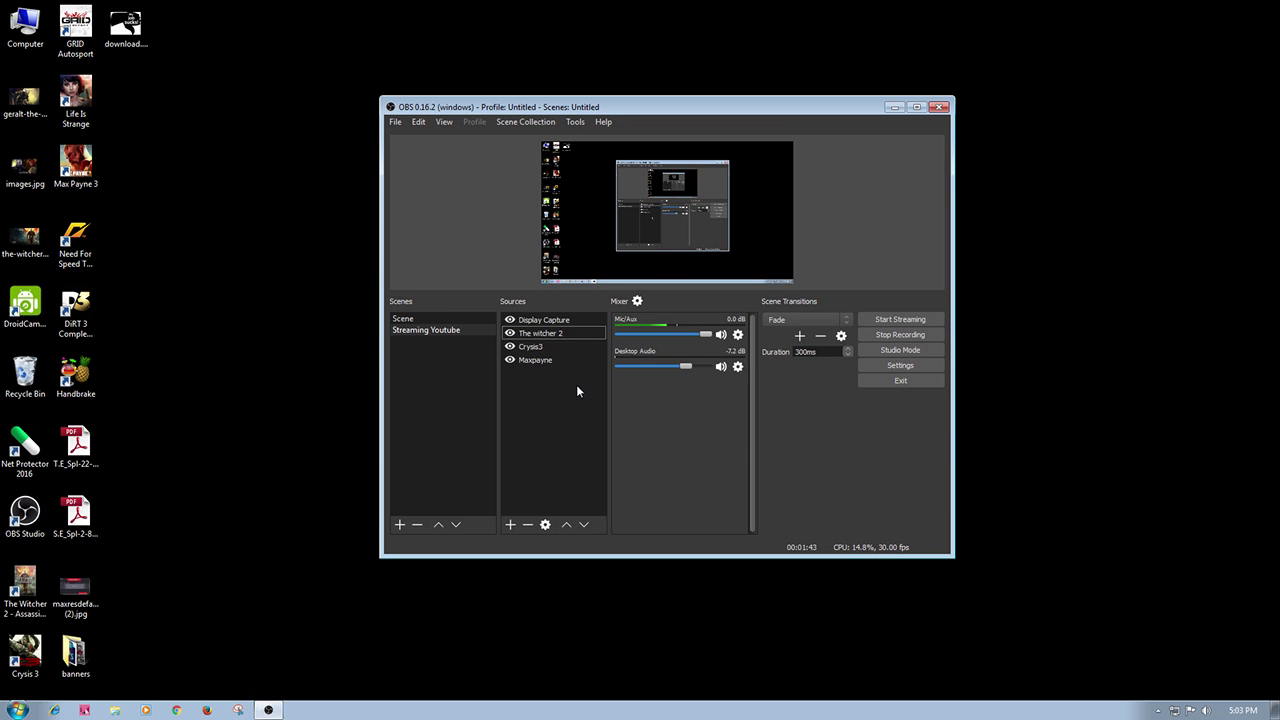
{"action": "left_click", "coordinate": [552, 347]}
{"action": "left_click", "coordinate": [548, 361]}
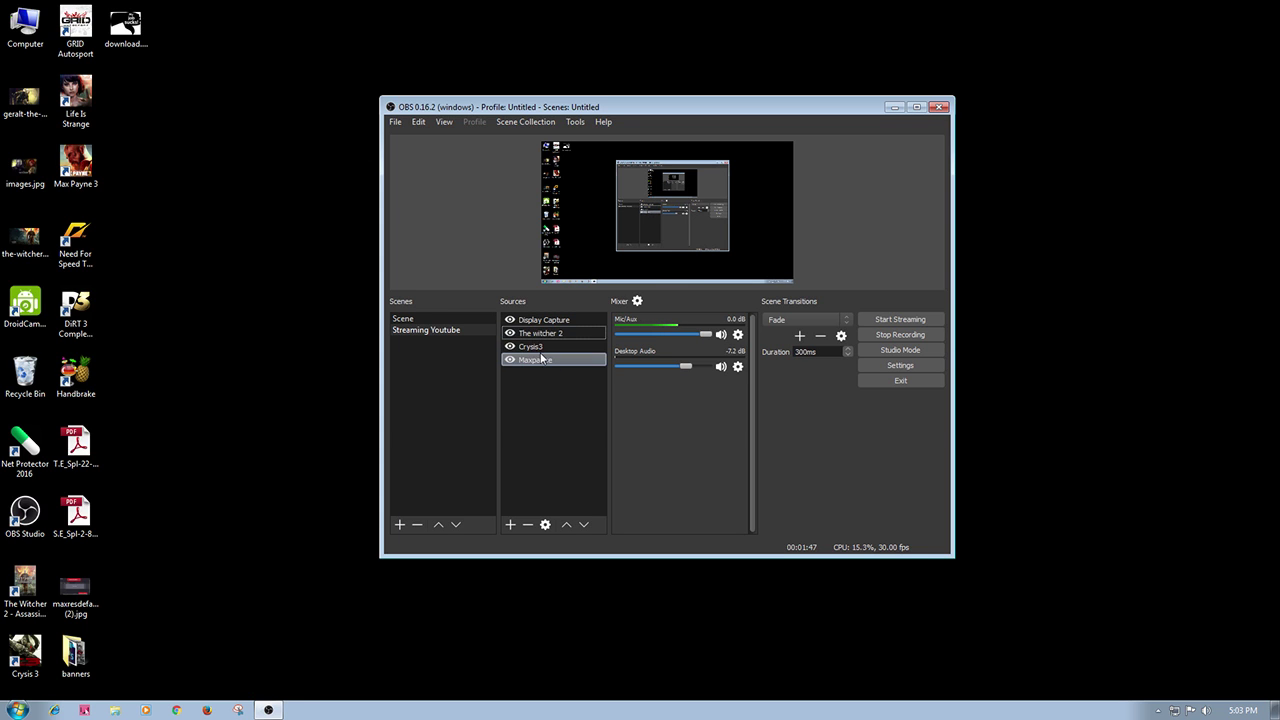
{"action": "left_click", "coordinate": [543, 347]}
{"action": "left_click", "coordinate": [545, 339]}
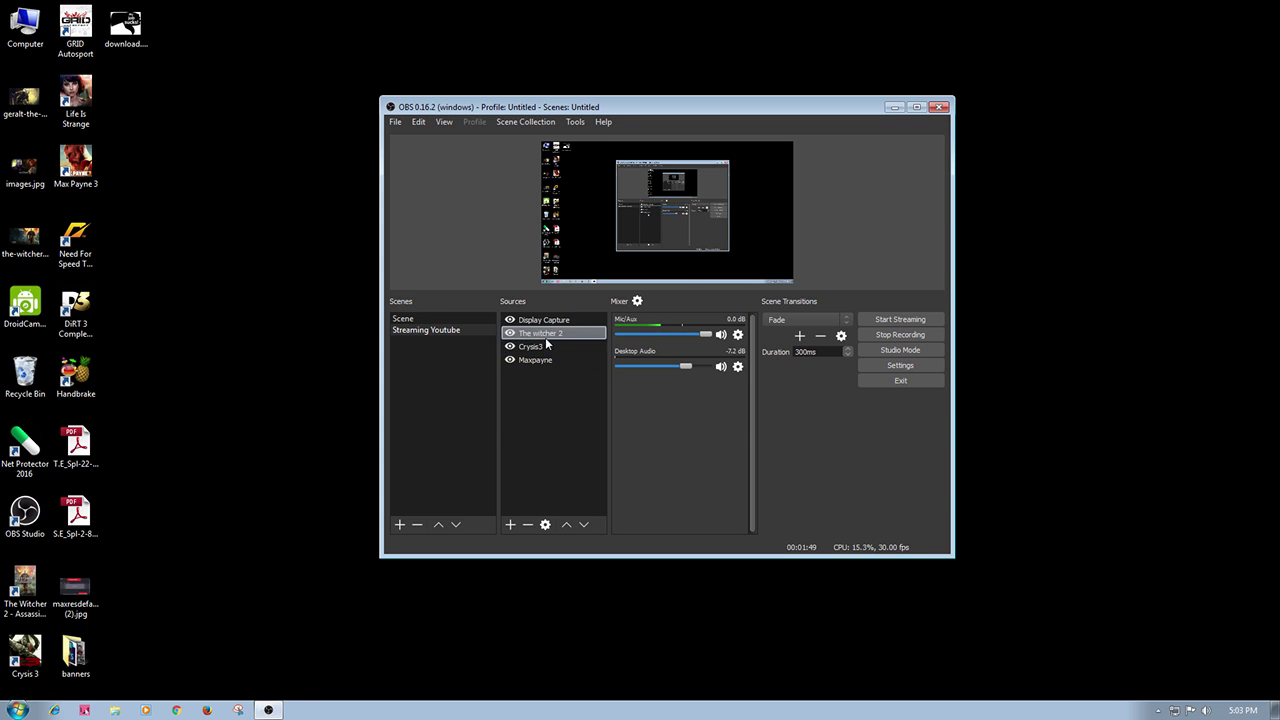
{"action": "left_click", "coordinate": [545, 341]}
{"action": "left_click", "coordinate": [543, 337]}
{"action": "left_click", "coordinate": [544, 345]}
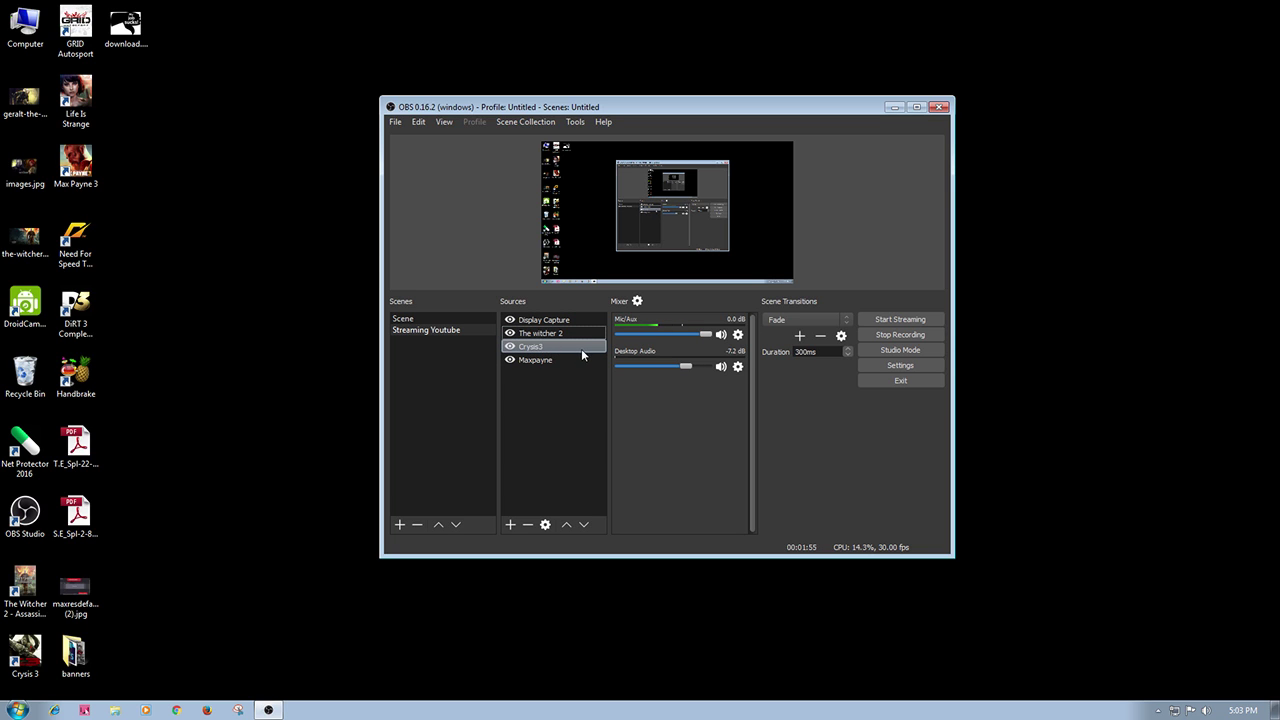
{"action": "left_click", "coordinate": [577, 358]}
{"action": "left_click", "coordinate": [556, 345]}
{"action": "left_click", "coordinate": [543, 333]}
{"action": "left_click", "coordinate": [548, 320]}
{"action": "left_click", "coordinate": [556, 346]}
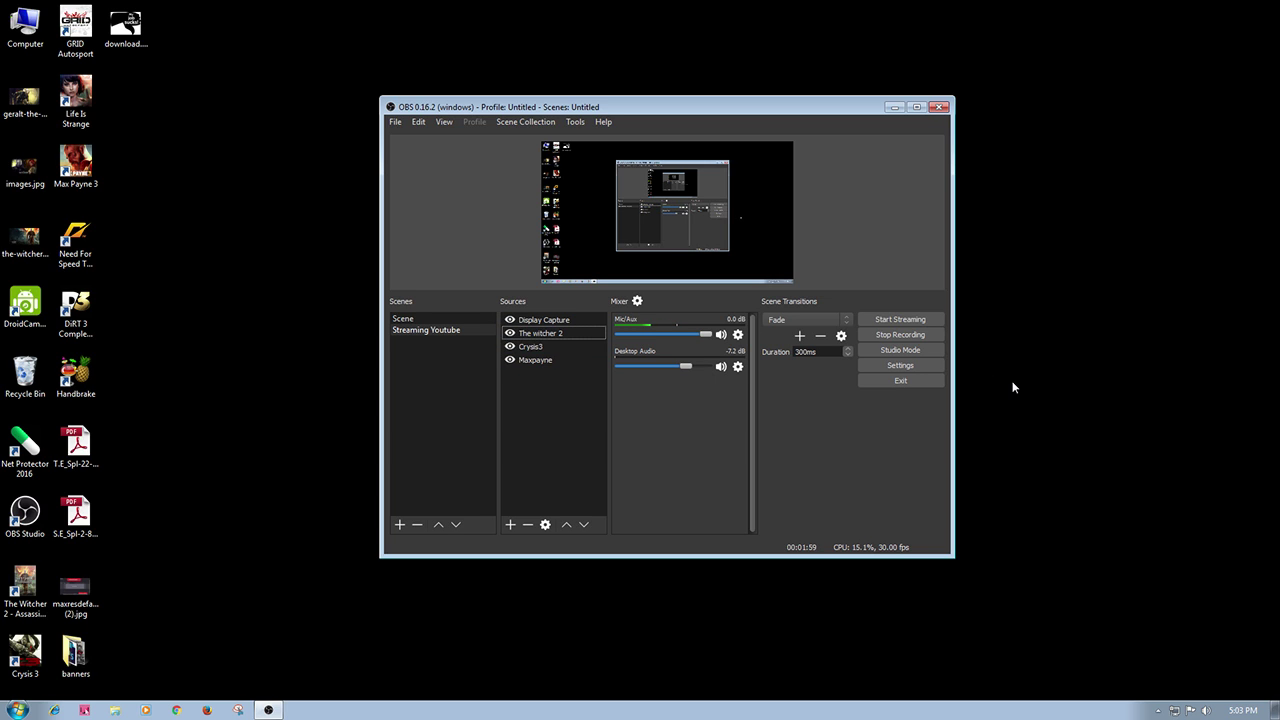
{"action": "left_click", "coordinate": [557, 360]}
{"action": "left_click", "coordinate": [555, 347]}
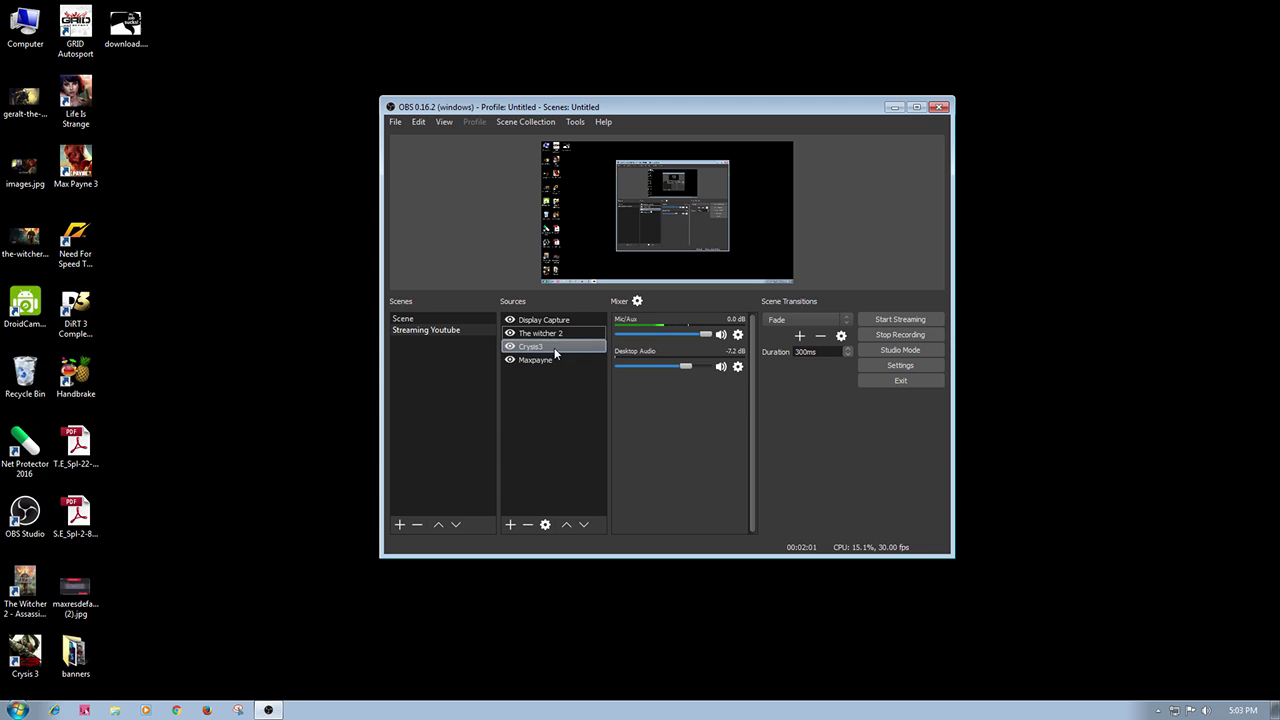
{"action": "left_click", "coordinate": [545, 334]}
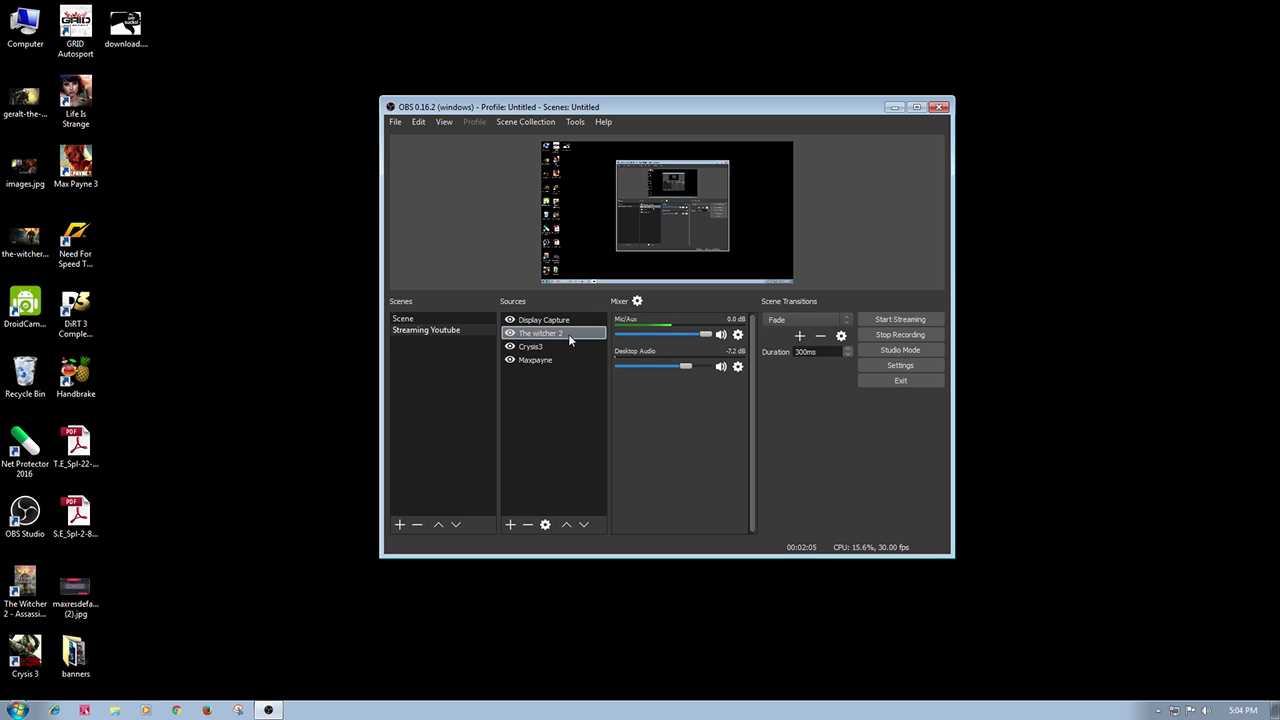
Open the settings and review the general, stream service and streaming output options, including the bitrate
{"action": "left_click", "coordinate": [914, 366]}
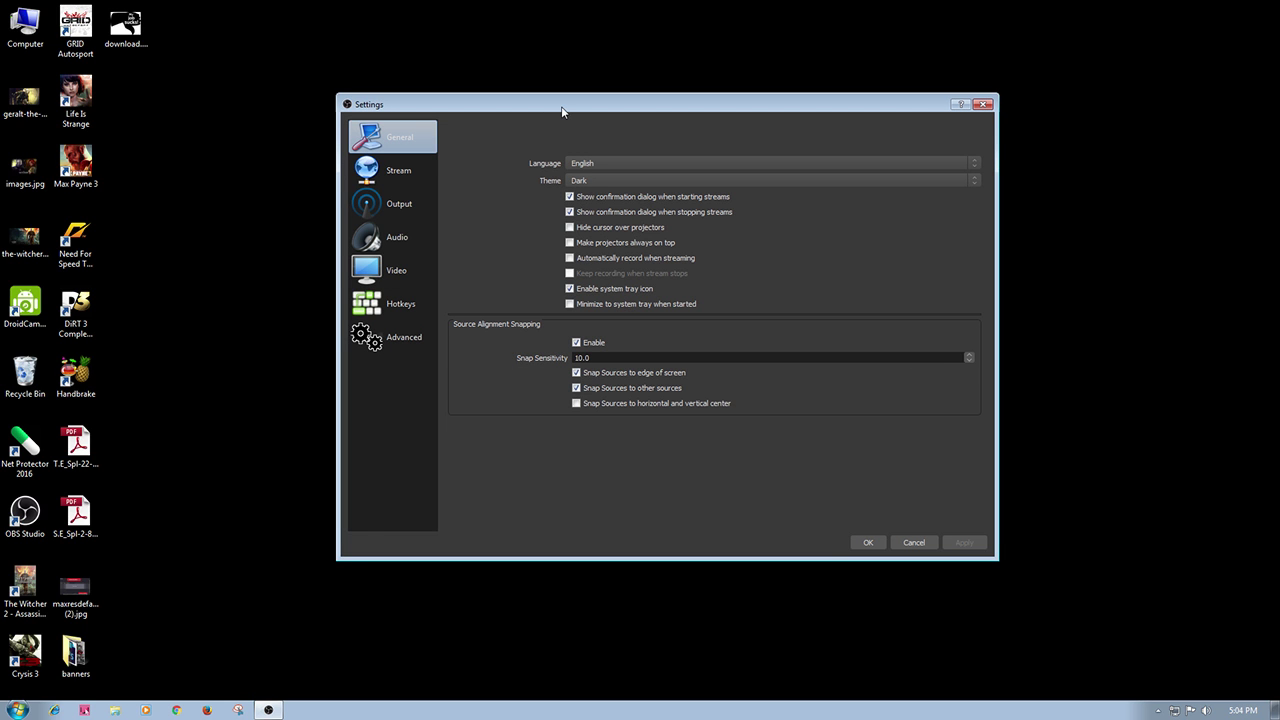
{"action": "mouse_move", "coordinate": [562, 107]}
{"action": "left_mouse_down"}
{"action": "mouse_move", "coordinate": [586, 106]}
{"action": "mouse_move", "coordinate": [575, 99]}
{"action": "left_mouse_up"}
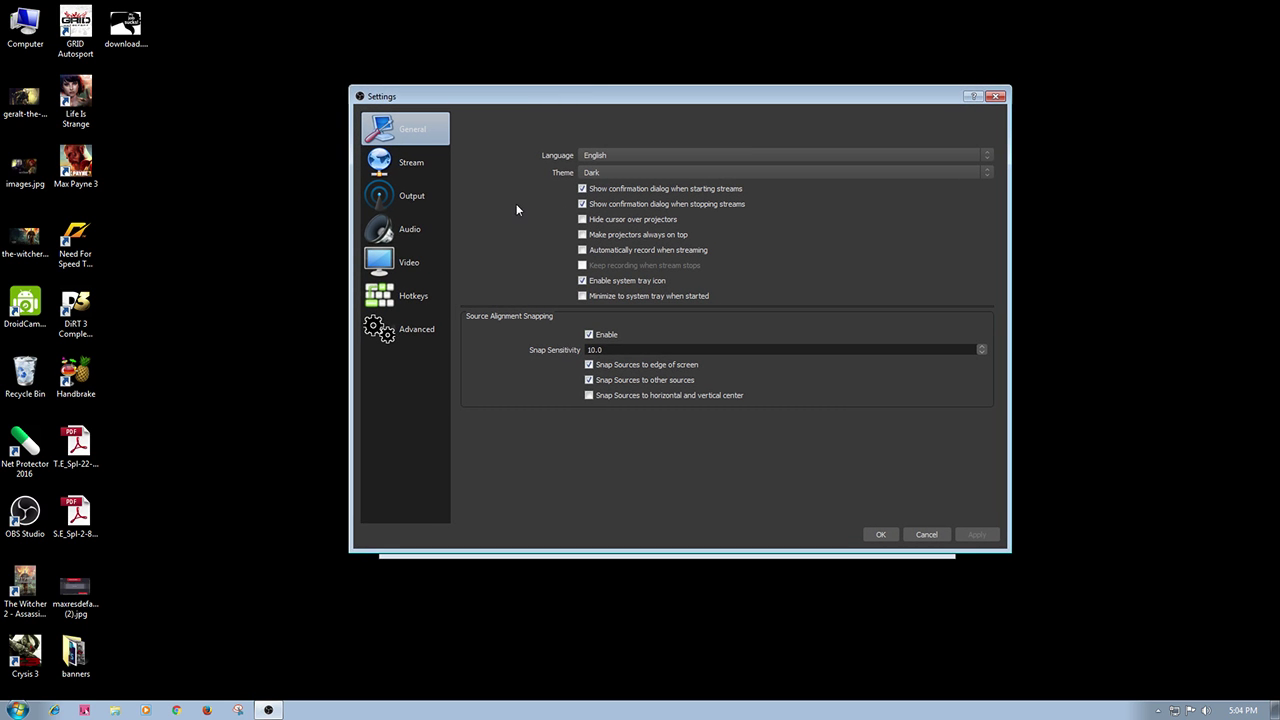
{"action": "left_click", "coordinate": [393, 170]}
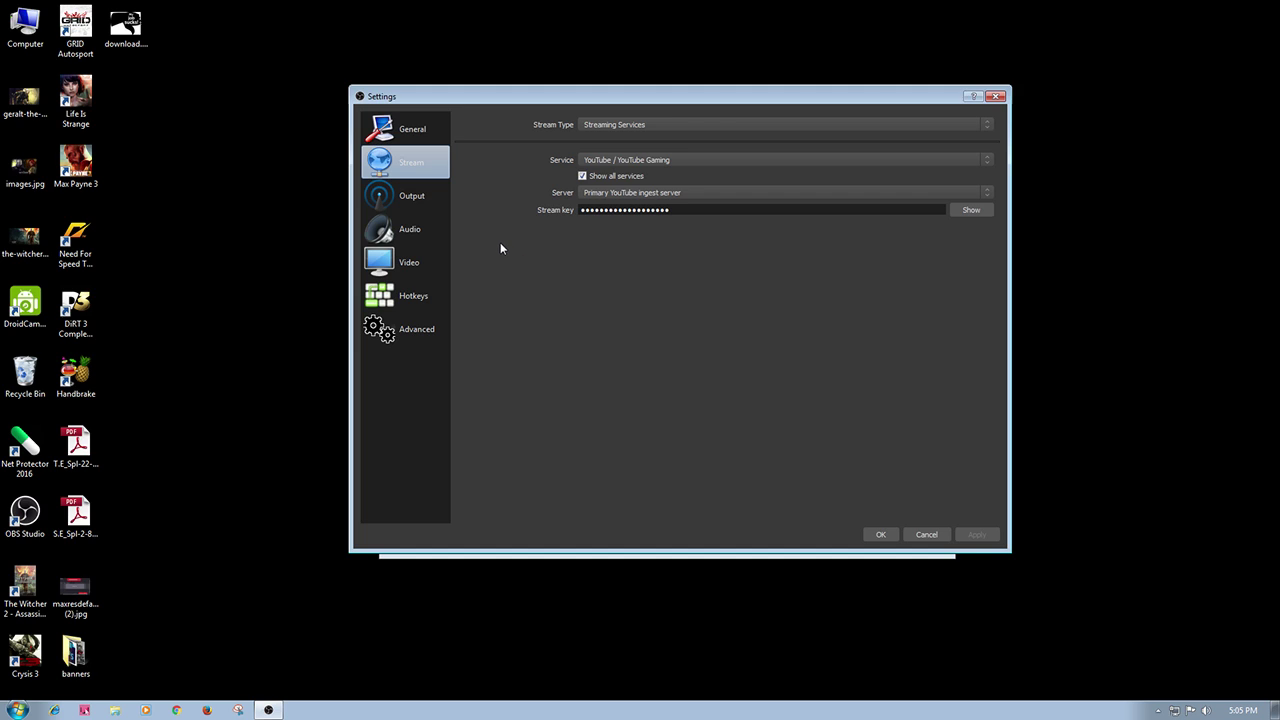
{"action": "left_click", "coordinate": [435, 198]}
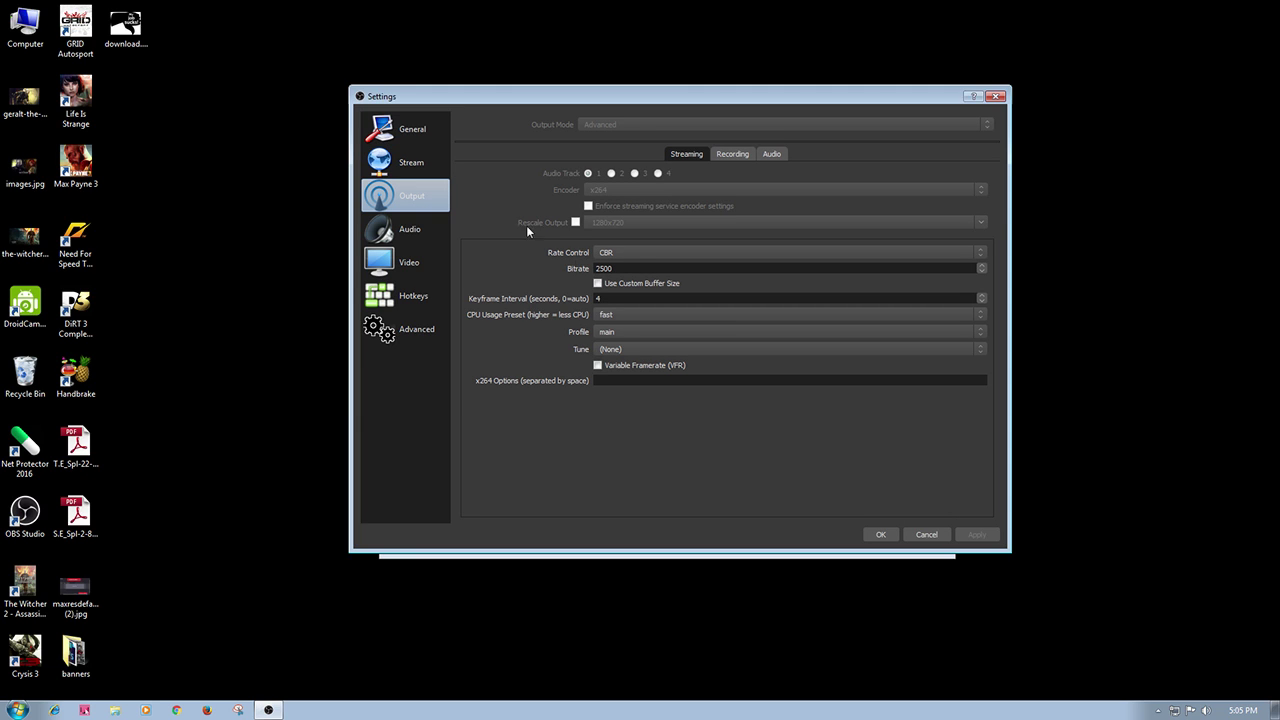
{"action": "double_click", "coordinate": [610, 268]}
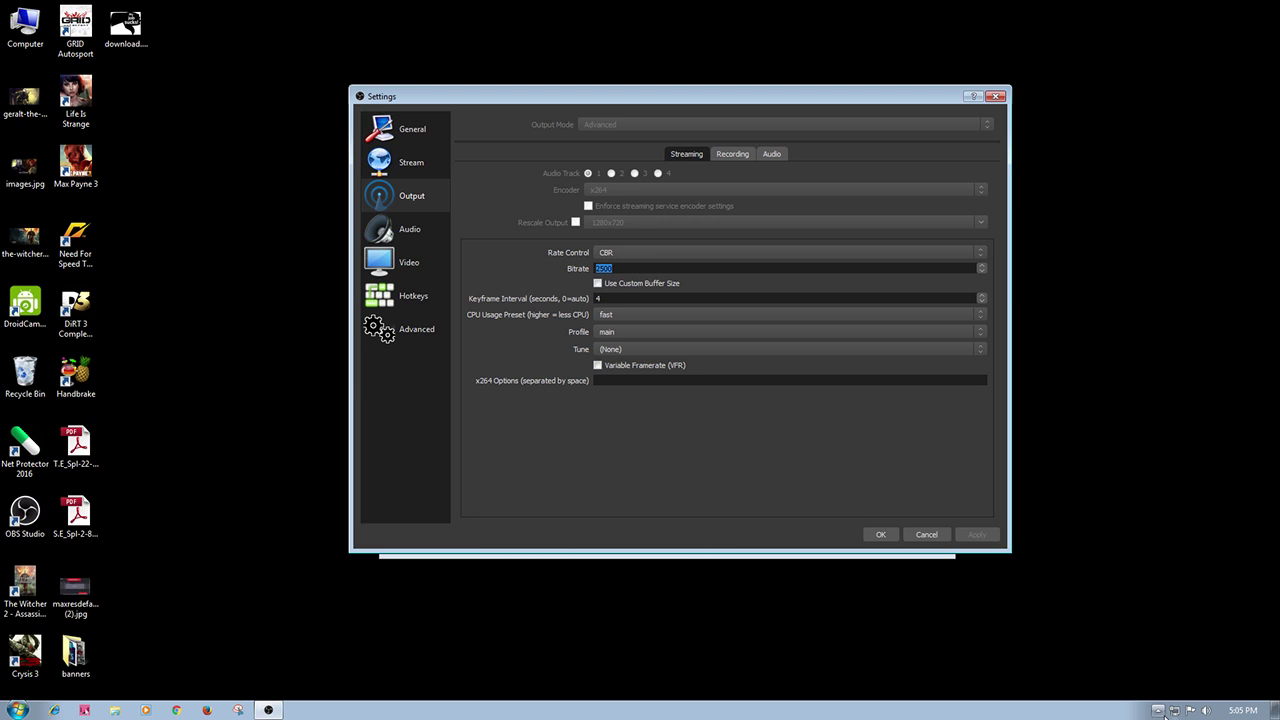
Switch to Chrome, search Google for "ookla" and open the Ookla website from the results
{"action": "mouse_move", "coordinate": [1175, 713]}
{"action": "left_click", "coordinate": [177, 712]}
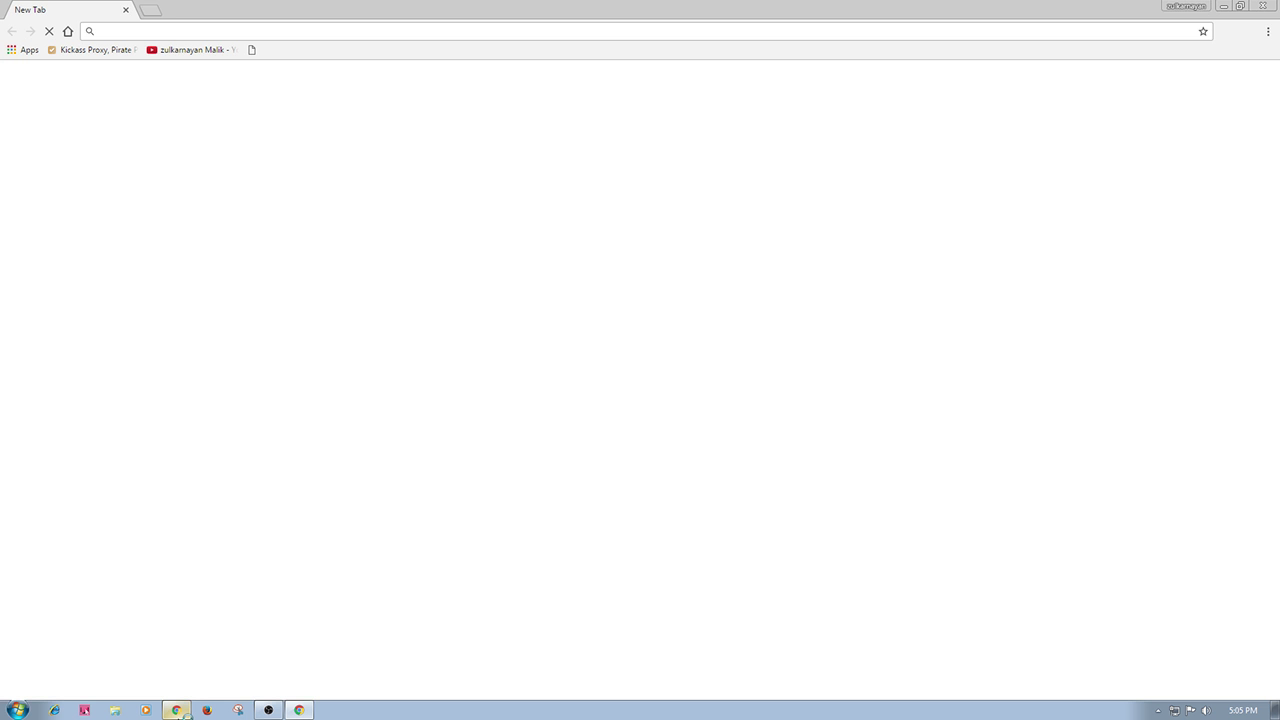
{"action": "left_click", "coordinate": [103, 29]}
{"action": "type", "text": "ookl"}
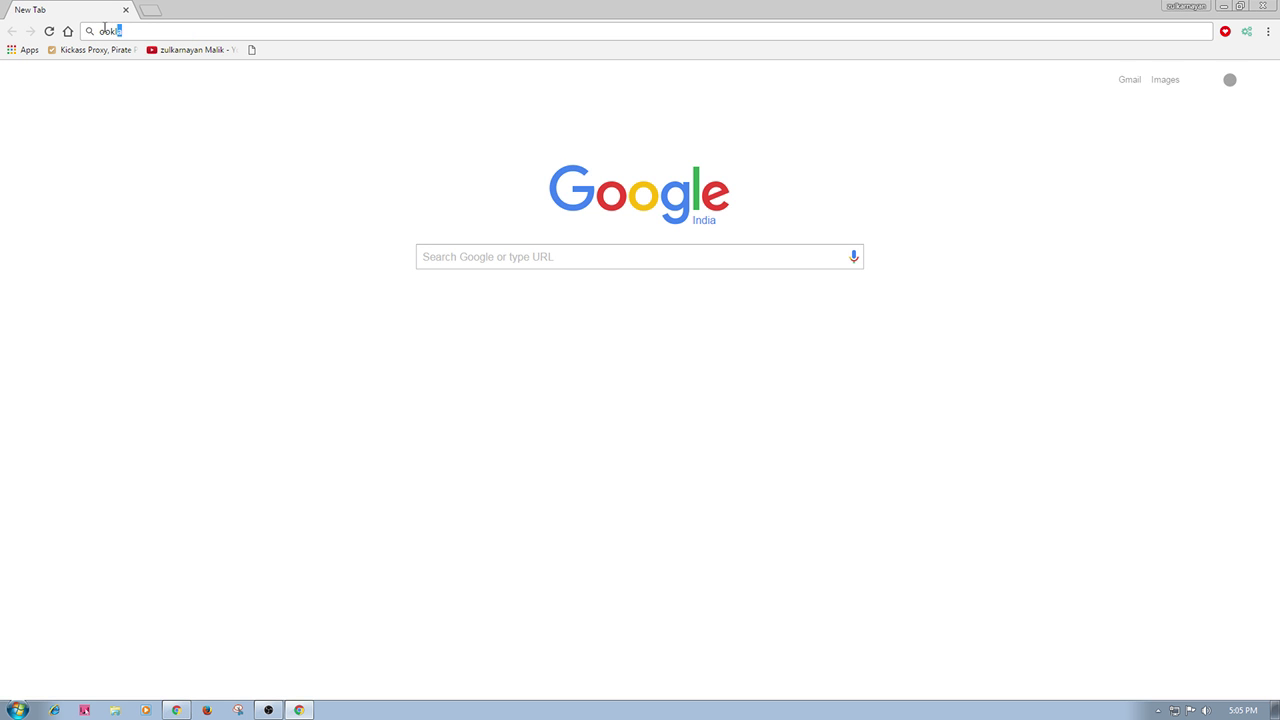
{"action": "type", "text": "a"}
{"action": "key", "text": "Return"}
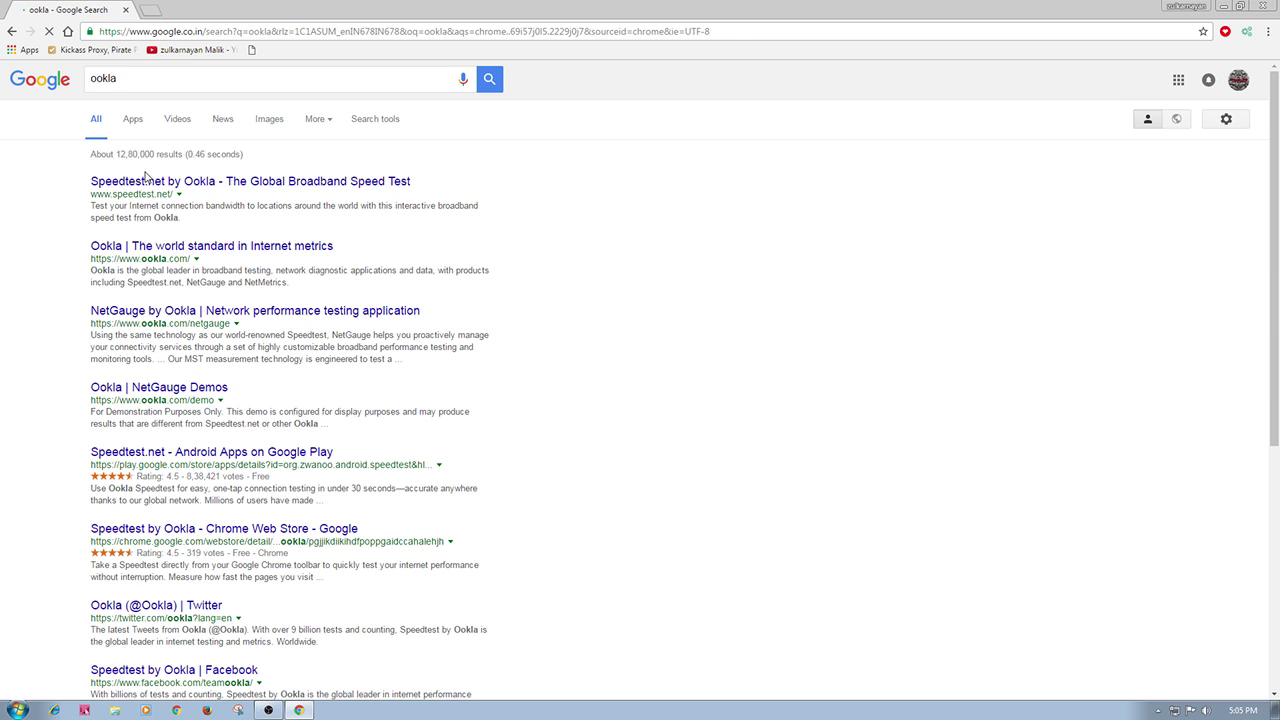
{"action": "left_click", "coordinate": [141, 249]}
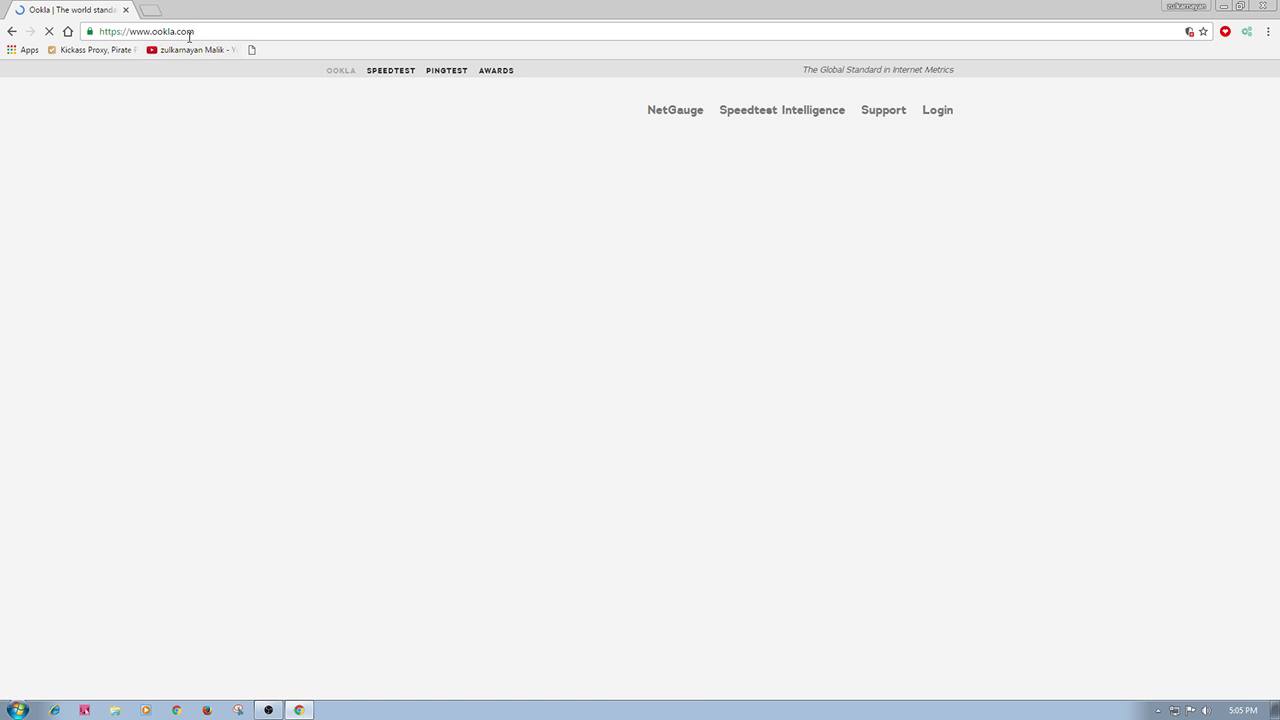
{"action": "left_click", "coordinate": [223, 31]}
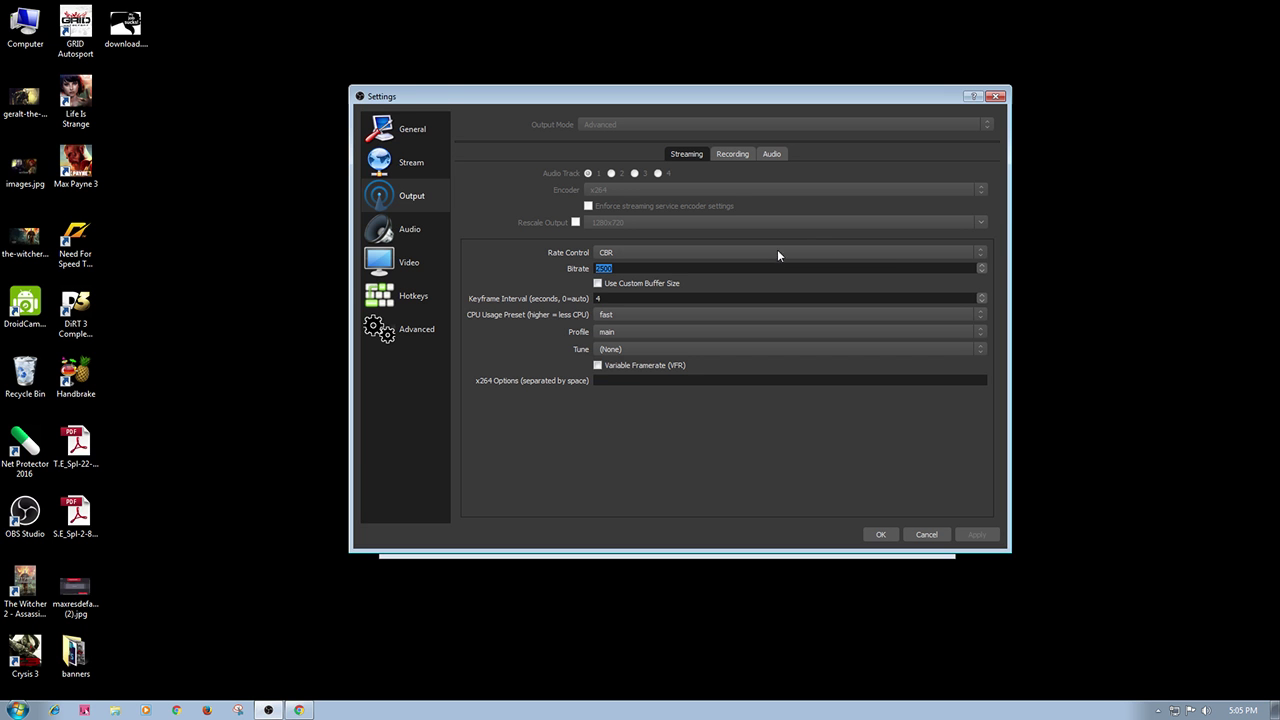
Open Calculator, place it beside the OBS settings window and enter 1000
{"action": "left_click", "coordinate": [676, 271]}
{"action": "left_click_drag", "start_coordinate": [660, 270], "coordinate": [592, 270]}
{"action": "left_click", "coordinate": [18, 710]}
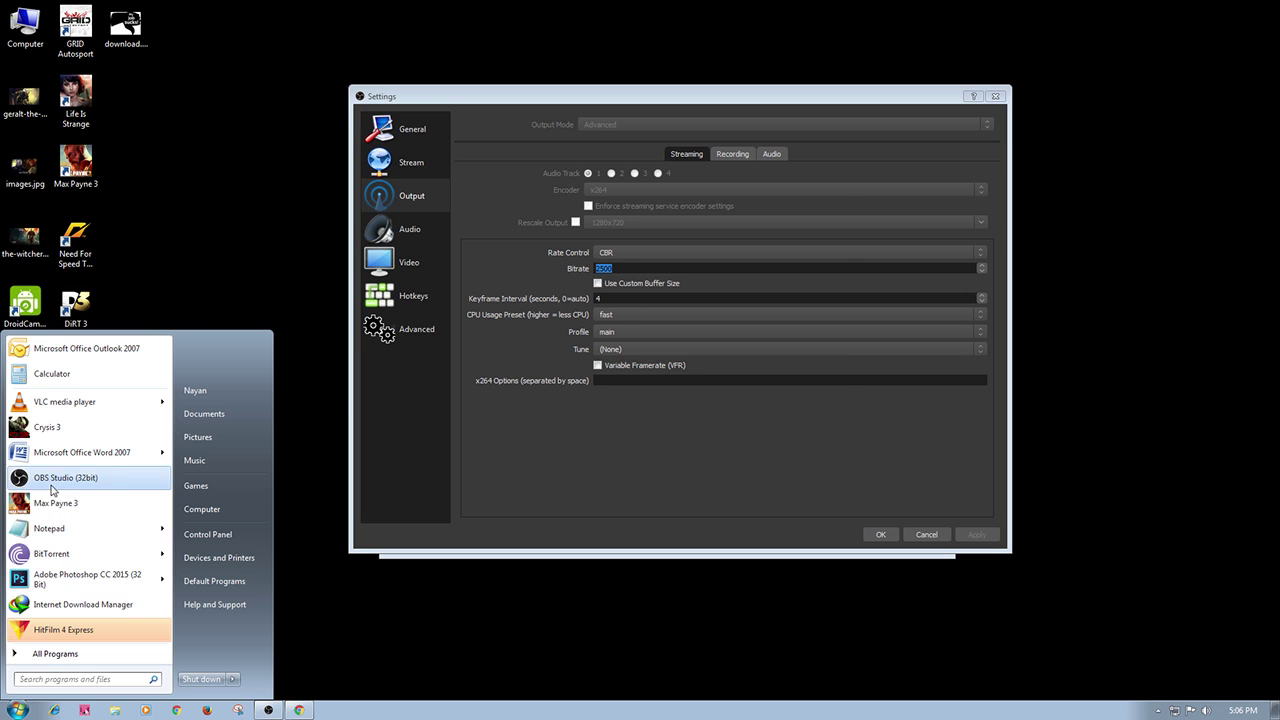
{"action": "left_click", "coordinate": [523, 397]}
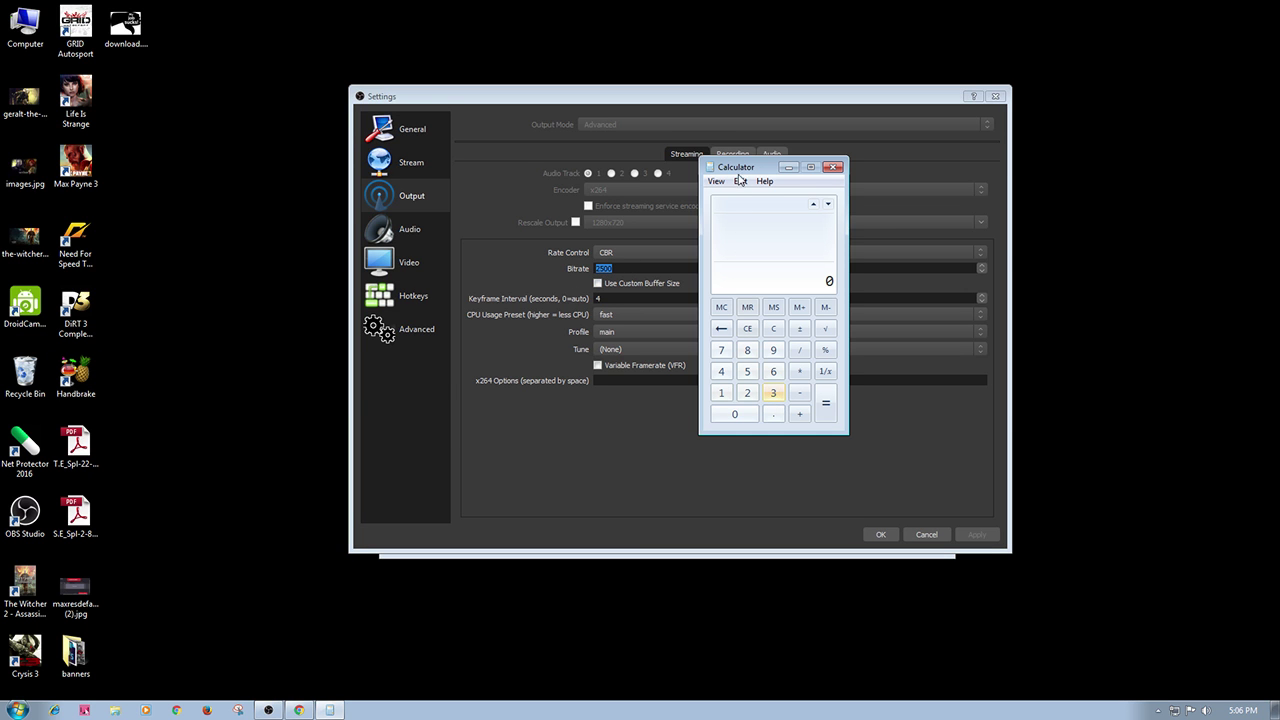
{"action": "left_click_drag", "start_coordinate": [740, 166], "coordinate": [1077, 172]}
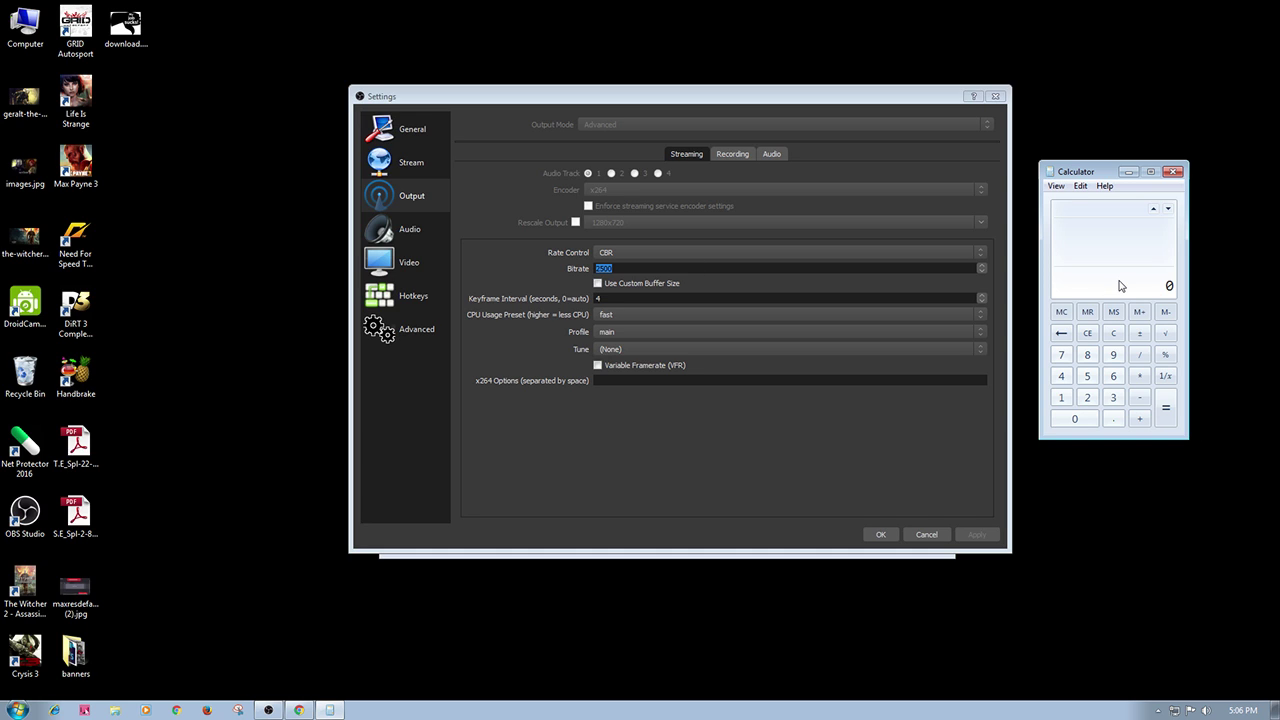
{"action": "type", "text": "1000"}
Return to the OBS streaming output settings and examine the bitrate and the available rate control modes
{"action": "left_click", "coordinate": [624, 268]}
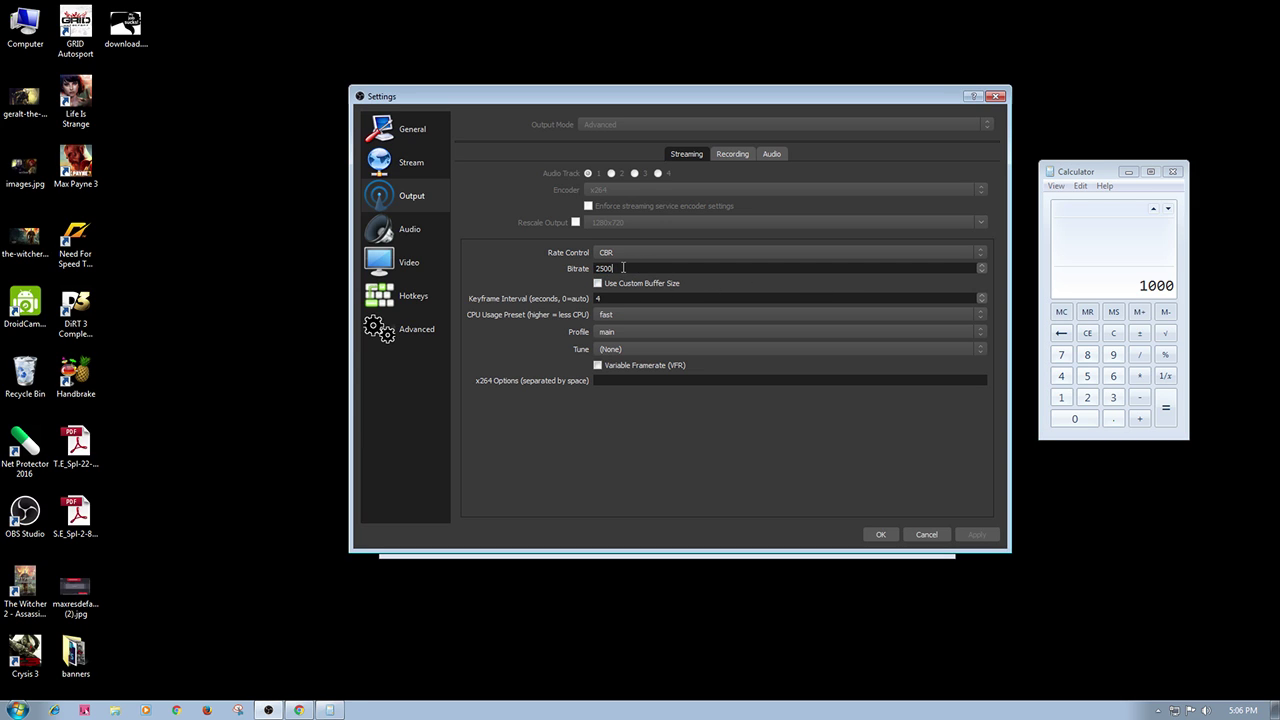
{"action": "double_click", "coordinate": [627, 268]}
{"action": "left_click", "coordinate": [610, 268]}
{"action": "left_click", "coordinate": [631, 253]}
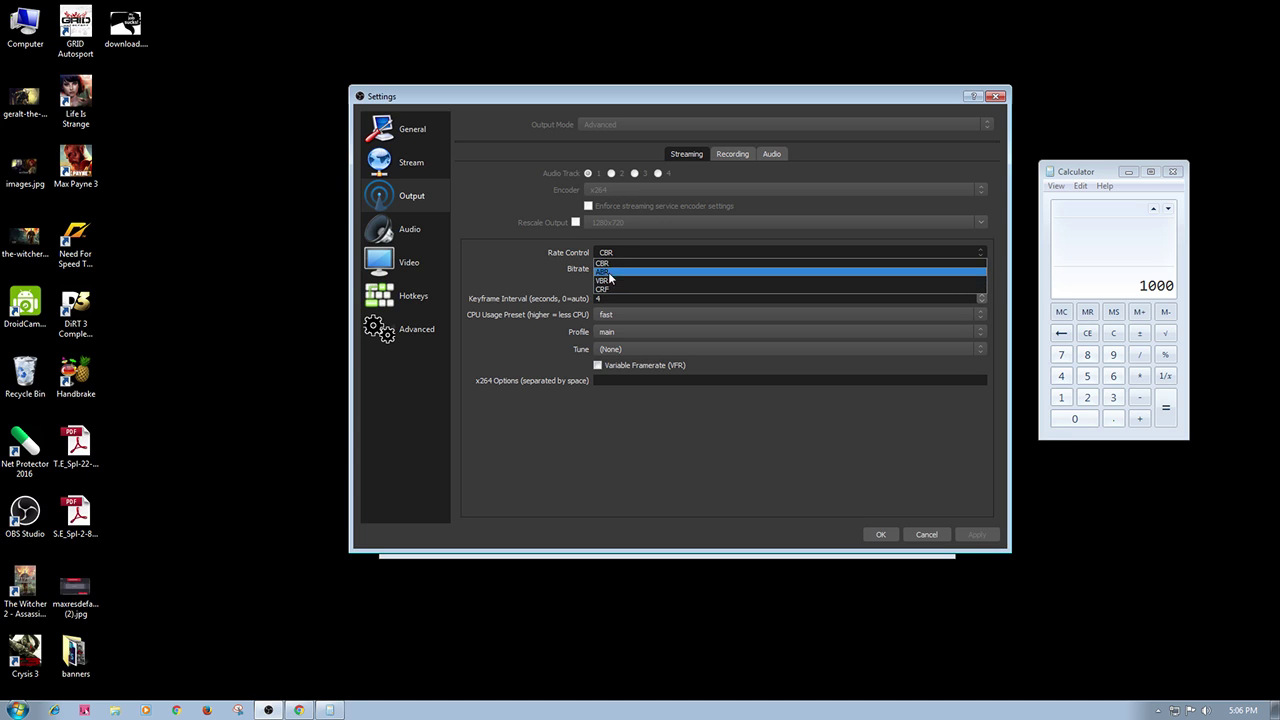
{"action": "left_click", "coordinate": [620, 250]}
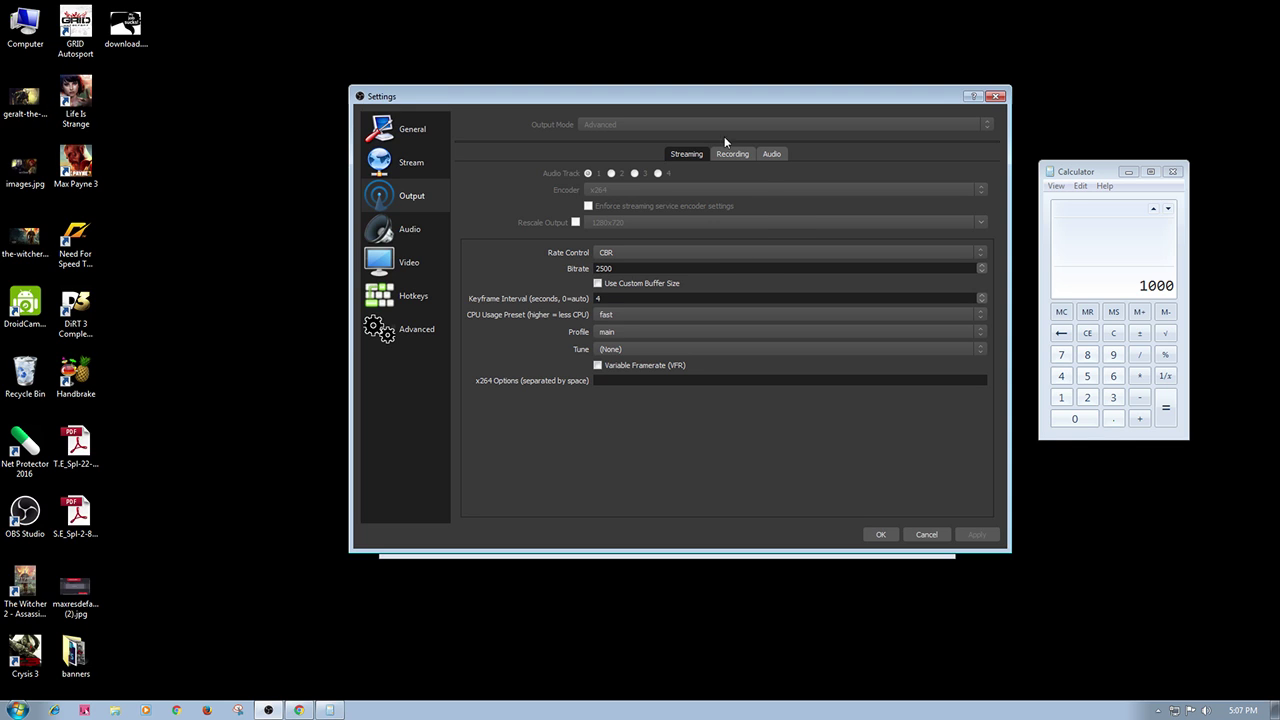
Examine the keyframe interval and the available CPU usage presets for the streaming encoder, keeping the bitrate as it is
{"action": "double_click", "coordinate": [622, 268]}
{"action": "double_click", "coordinate": [651, 270]}
{"action": "left_click", "coordinate": [623, 269]}
{"action": "double_click", "coordinate": [610, 297]}
{"action": "left_click", "coordinate": [620, 314]}
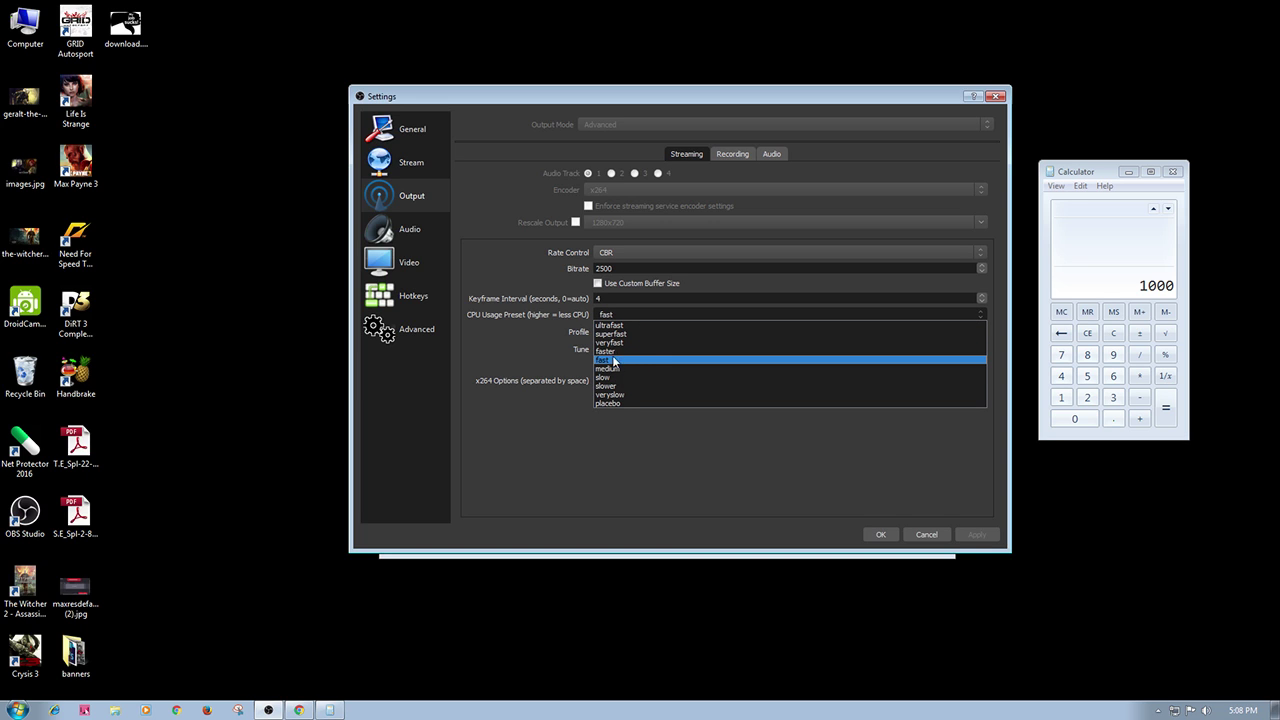
{"action": "left_click", "coordinate": [528, 353]}
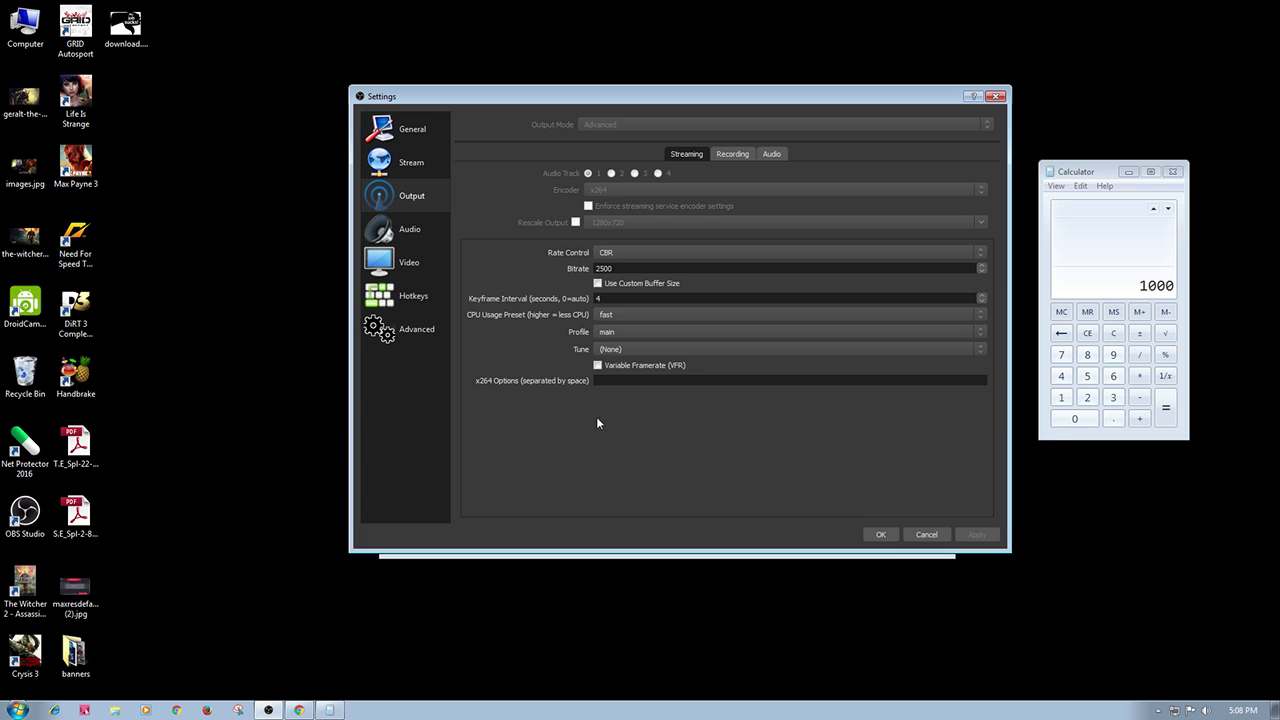
Switch to the AI hardware monitoring utility, check its temperature, voltage and fan sensor readings, and minimise it
{"action": "left_click", "coordinate": [1158, 710]}
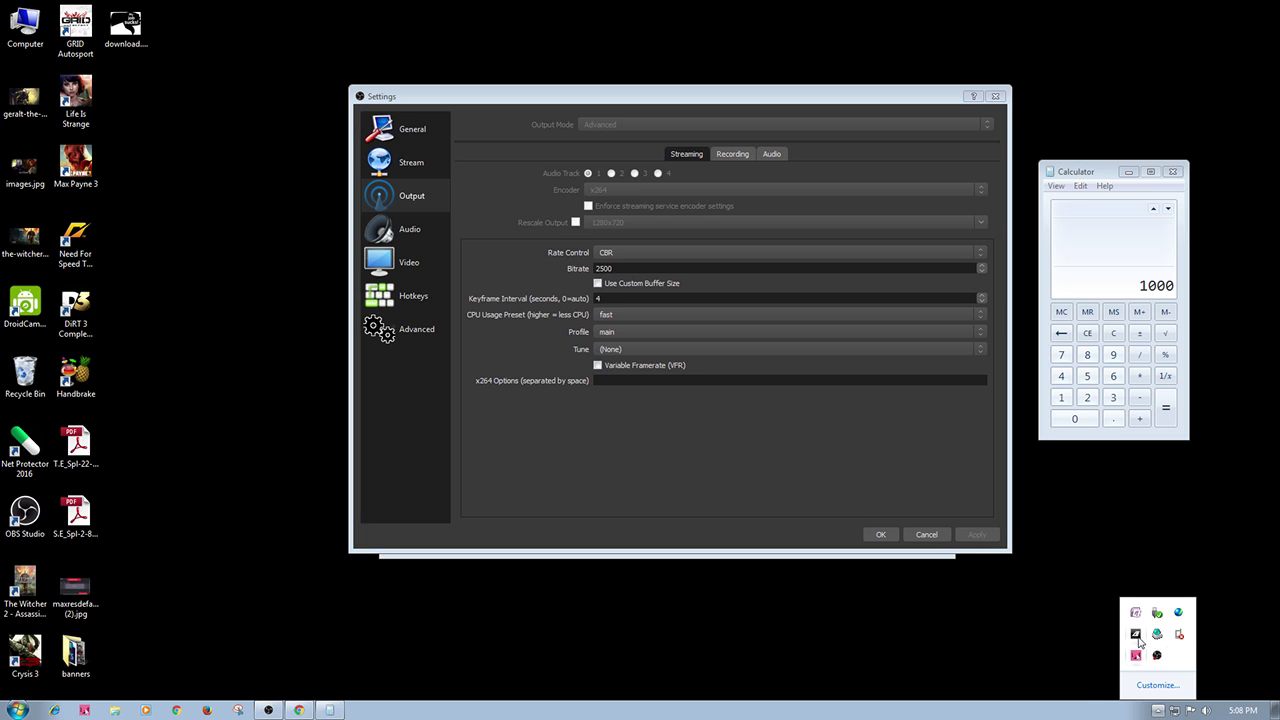
{"action": "left_click", "coordinate": [1136, 633]}
{"action": "left_click", "coordinate": [653, 561]}
{"action": "left_click", "coordinate": [653, 494]}
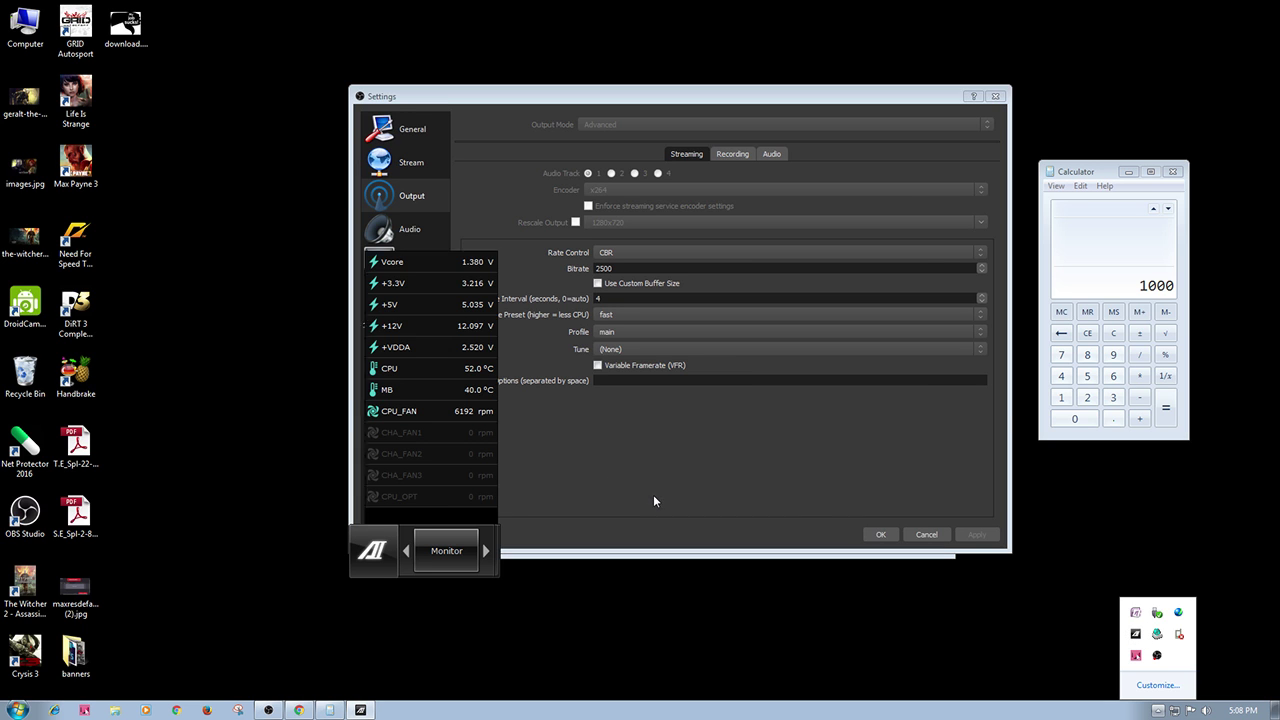
{"action": "left_click_drag", "start_coordinate": [419, 214], "coordinate": [253, 165]}
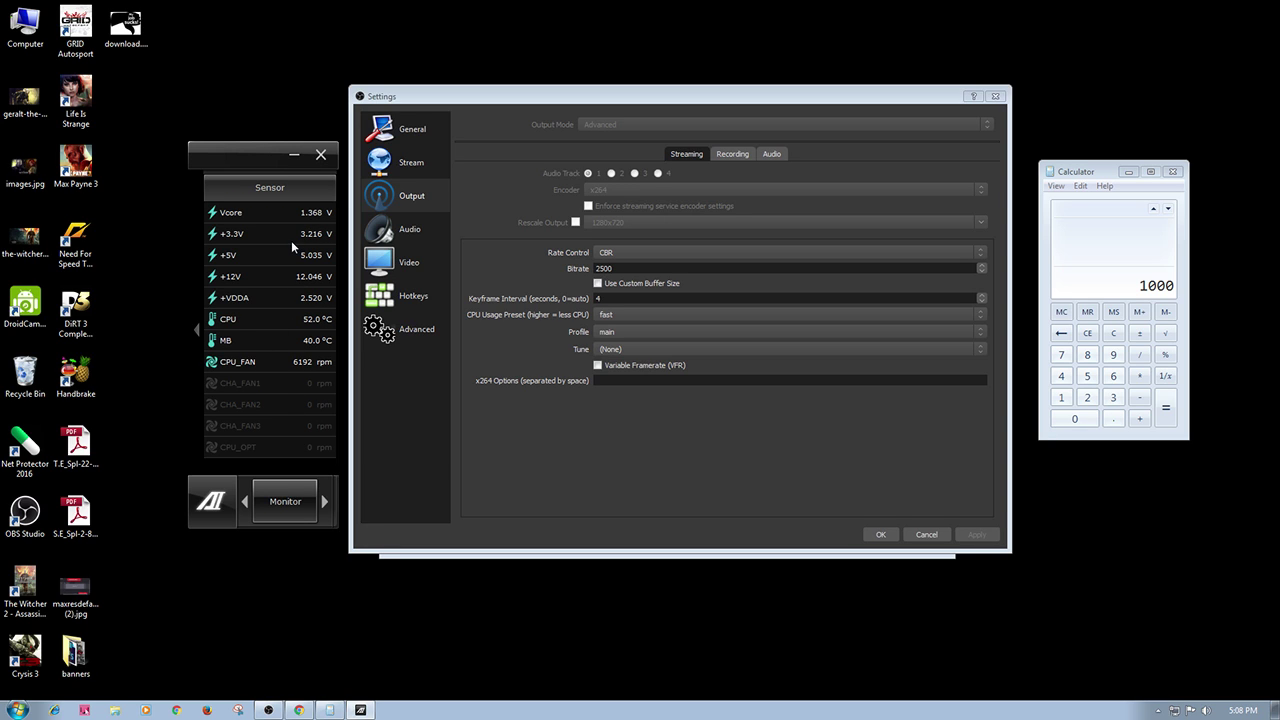
{"action": "left_click", "coordinate": [293, 156]}
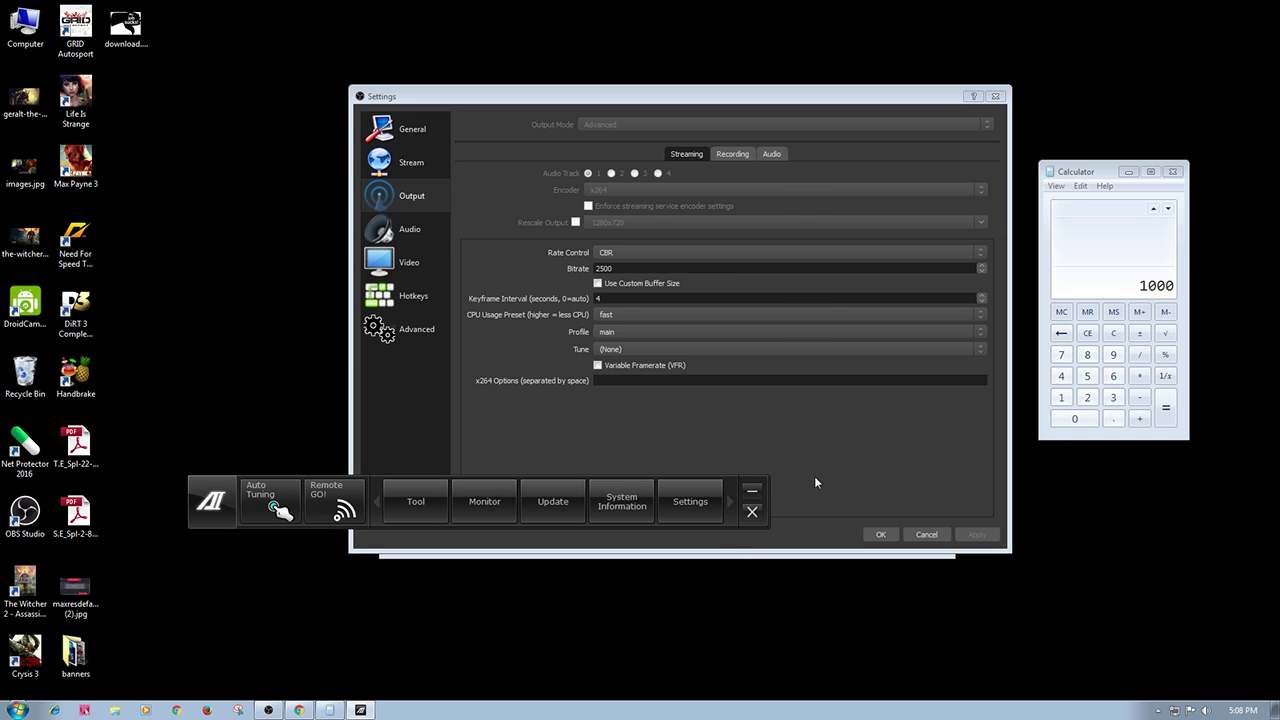
{"action": "left_click", "coordinate": [757, 494]}
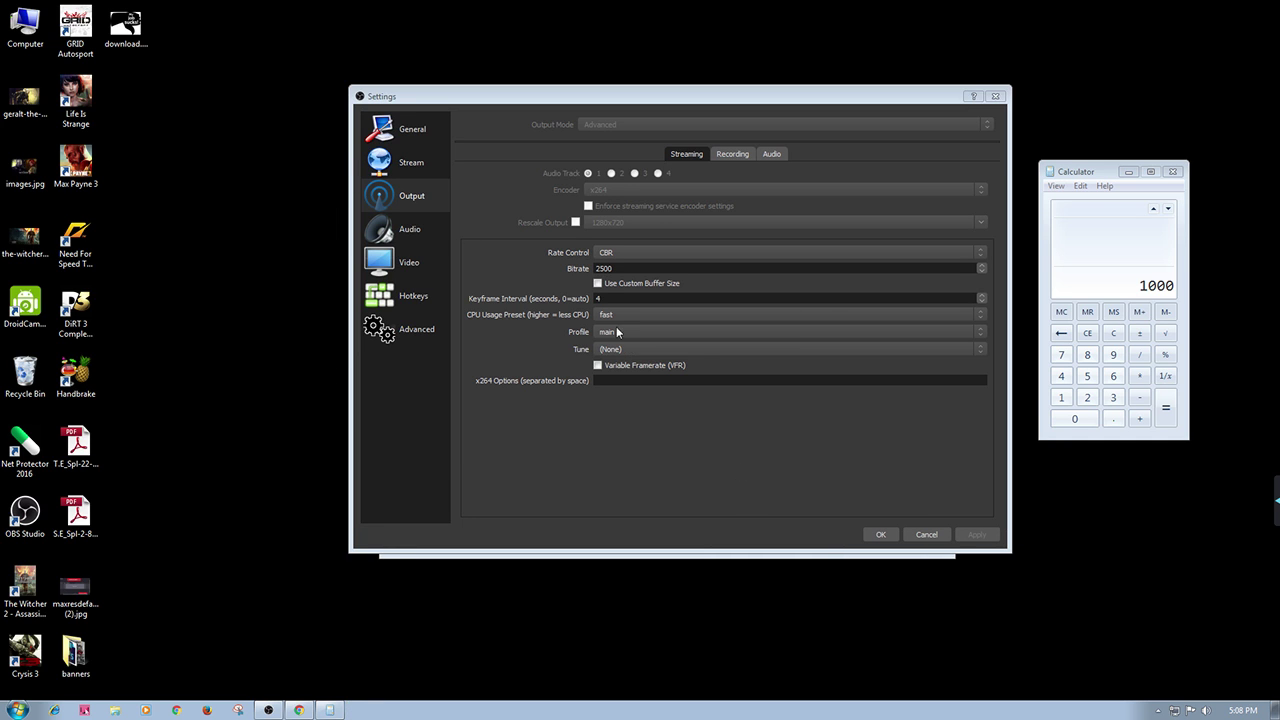
Examine the available CPU usage presets for the streaming encoder, keeping the preset at fast
{"action": "left_click", "coordinate": [610, 316]}
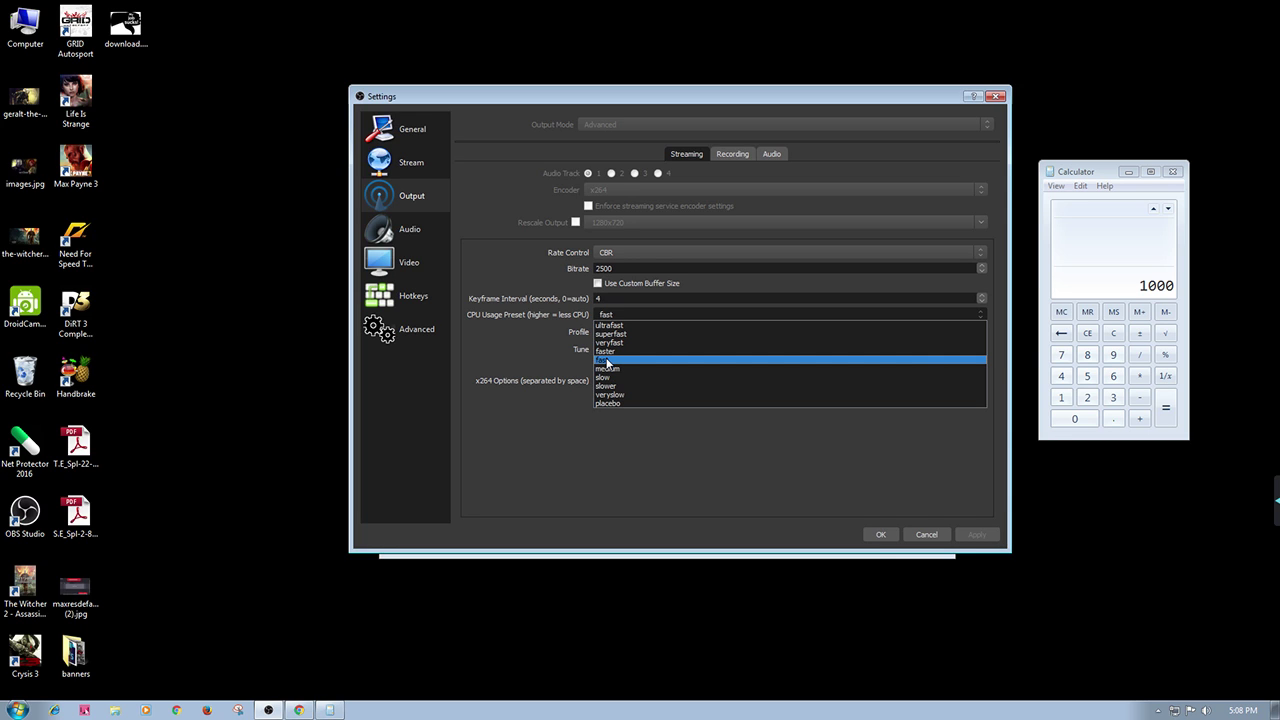
{"action": "left_click", "coordinate": [607, 362]}
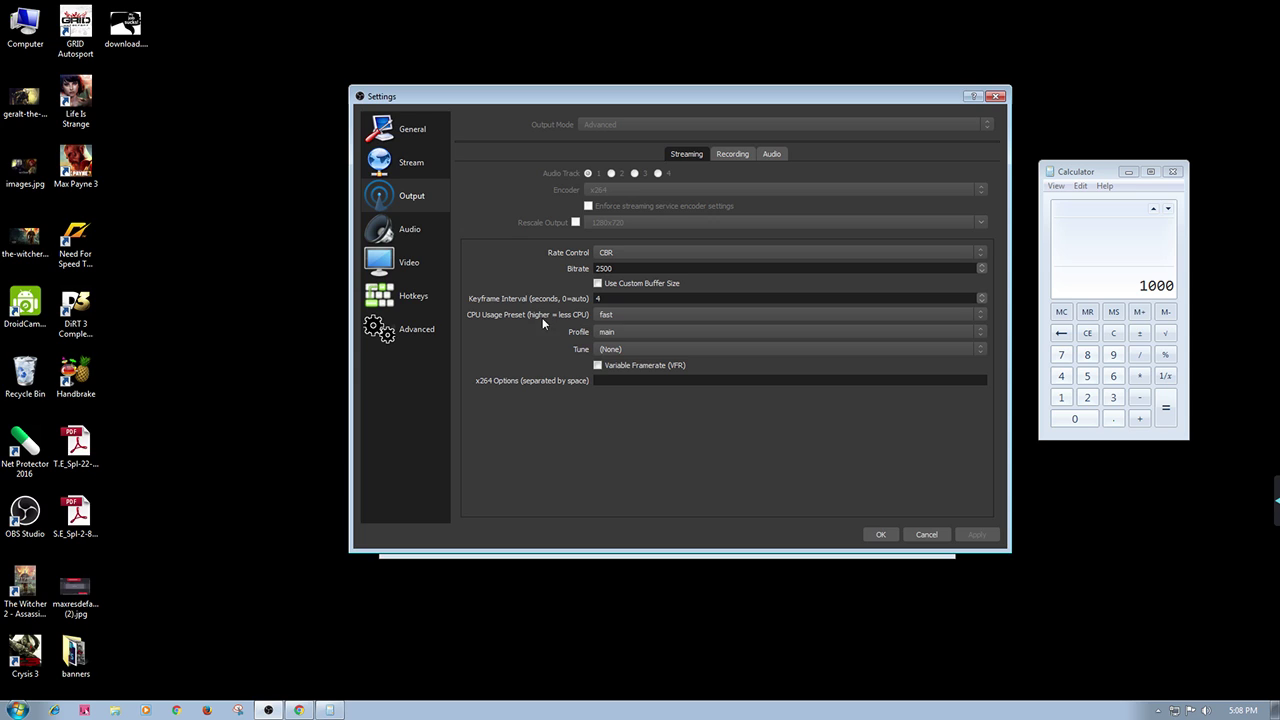
{"action": "left_click", "coordinate": [608, 316]}
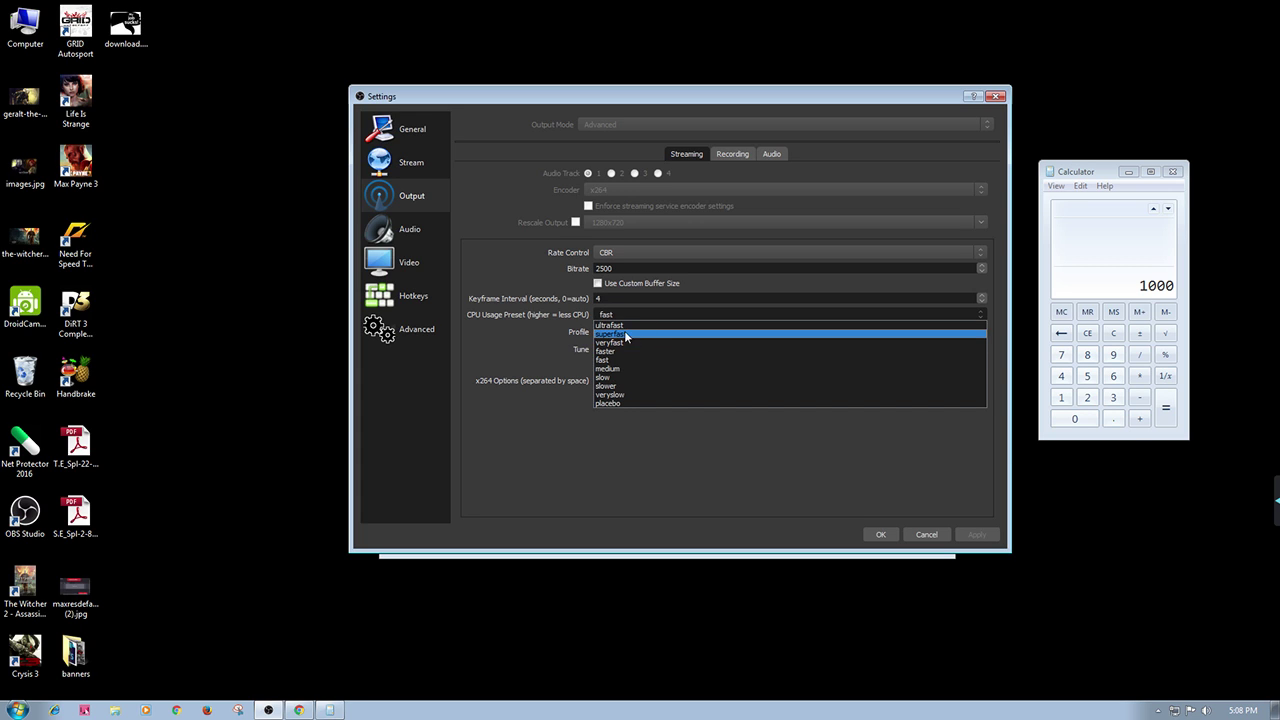
{"action": "left_click", "coordinate": [518, 331]}
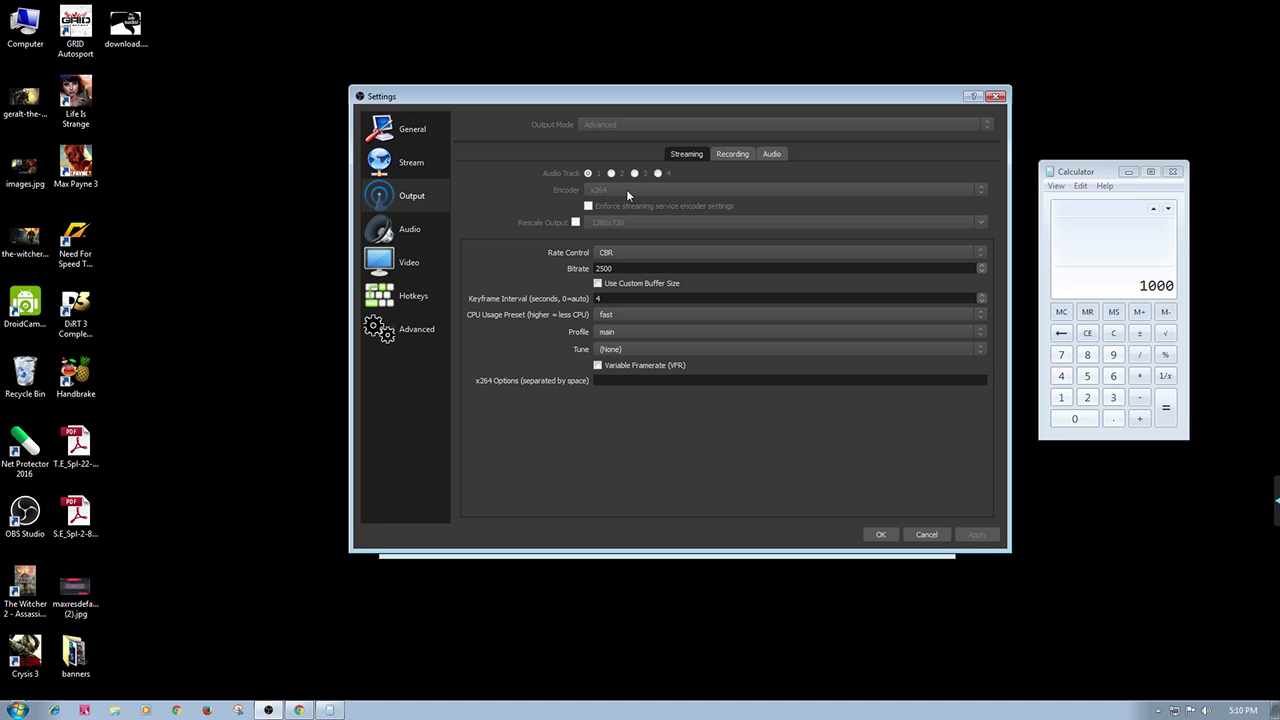
Compare the recording output settings, including the recording bitrate, with the streaming output settings
{"action": "left_click", "coordinate": [733, 156]}
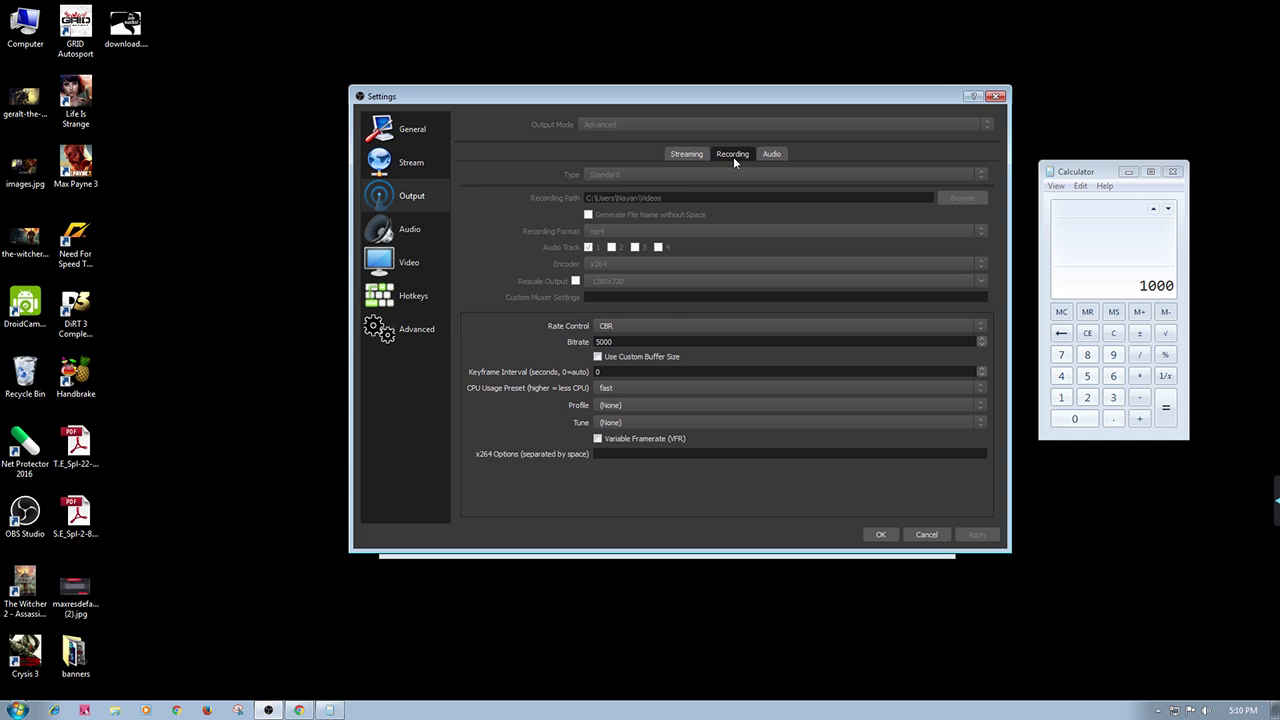
{"action": "left_click", "coordinate": [686, 154]}
{"action": "left_click", "coordinate": [731, 155]}
{"action": "double_click", "coordinate": [604, 342]}
{"action": "left_click", "coordinate": [693, 152]}
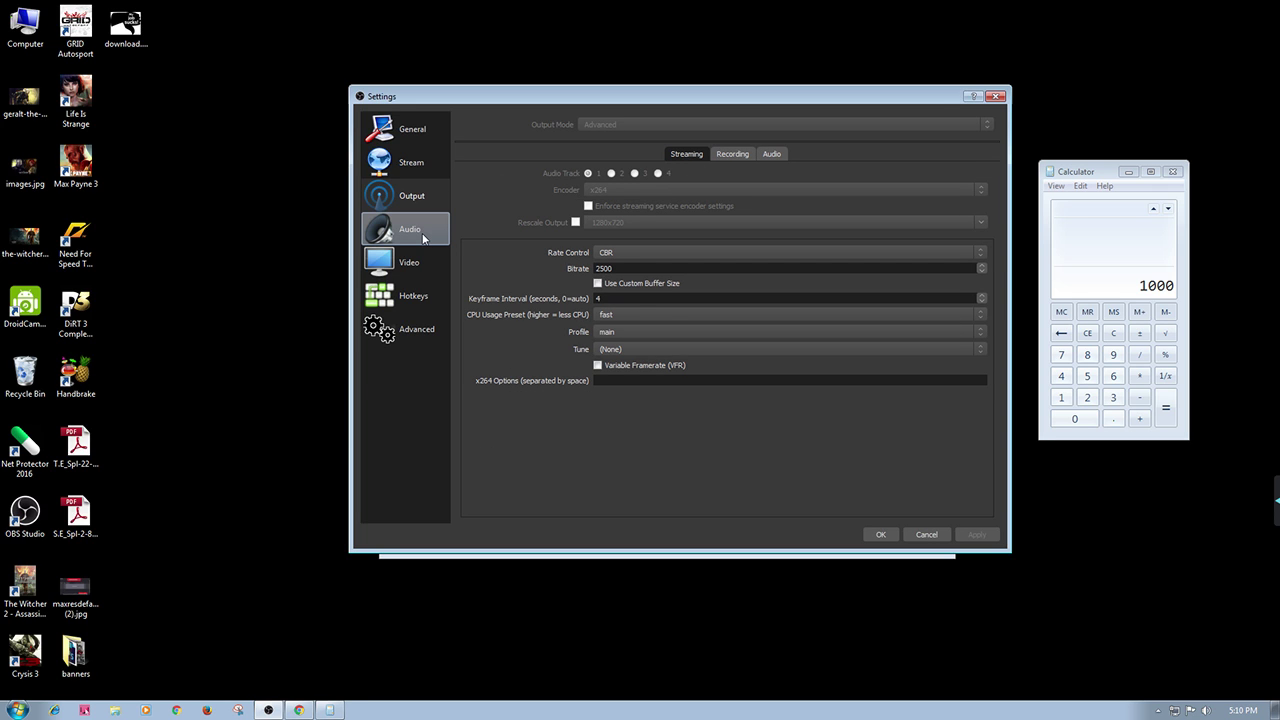
Check the stream service settings, switch to Chrome and open the Live Streaming dashboard in YouTube's Creator Studio
{"action": "left_click", "coordinate": [413, 162]}
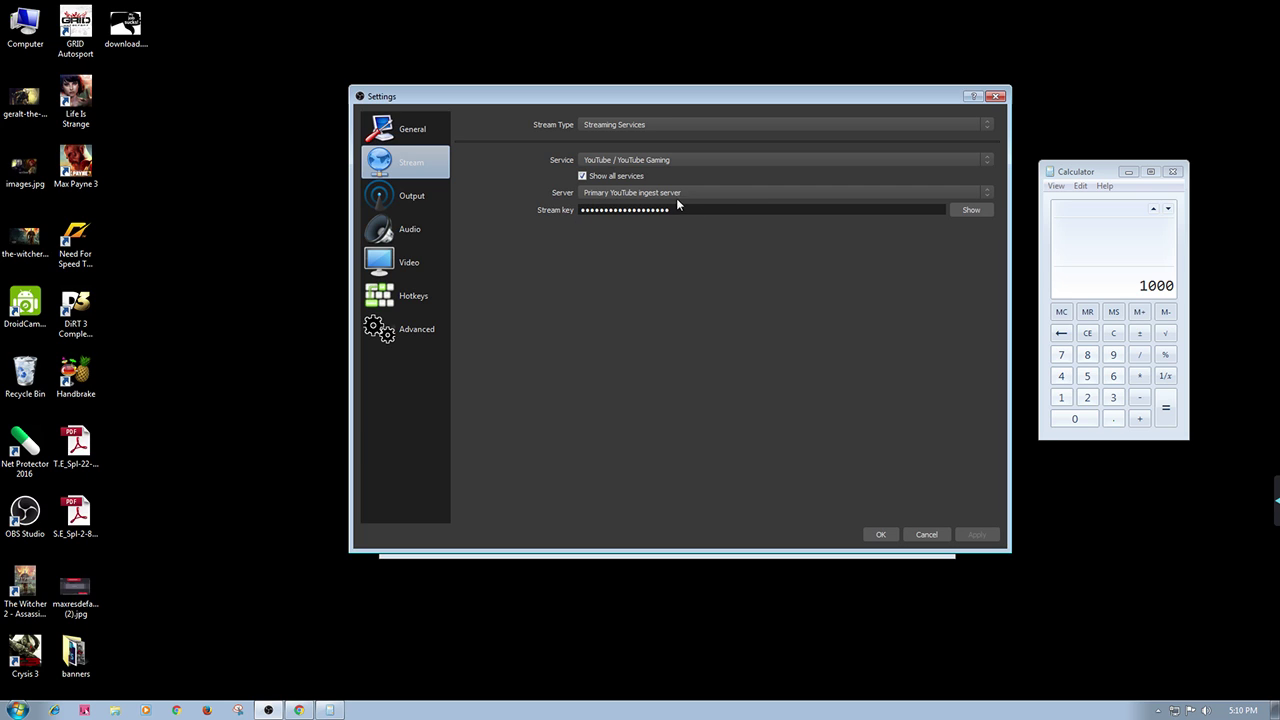
{"action": "left_click", "coordinate": [294, 711]}
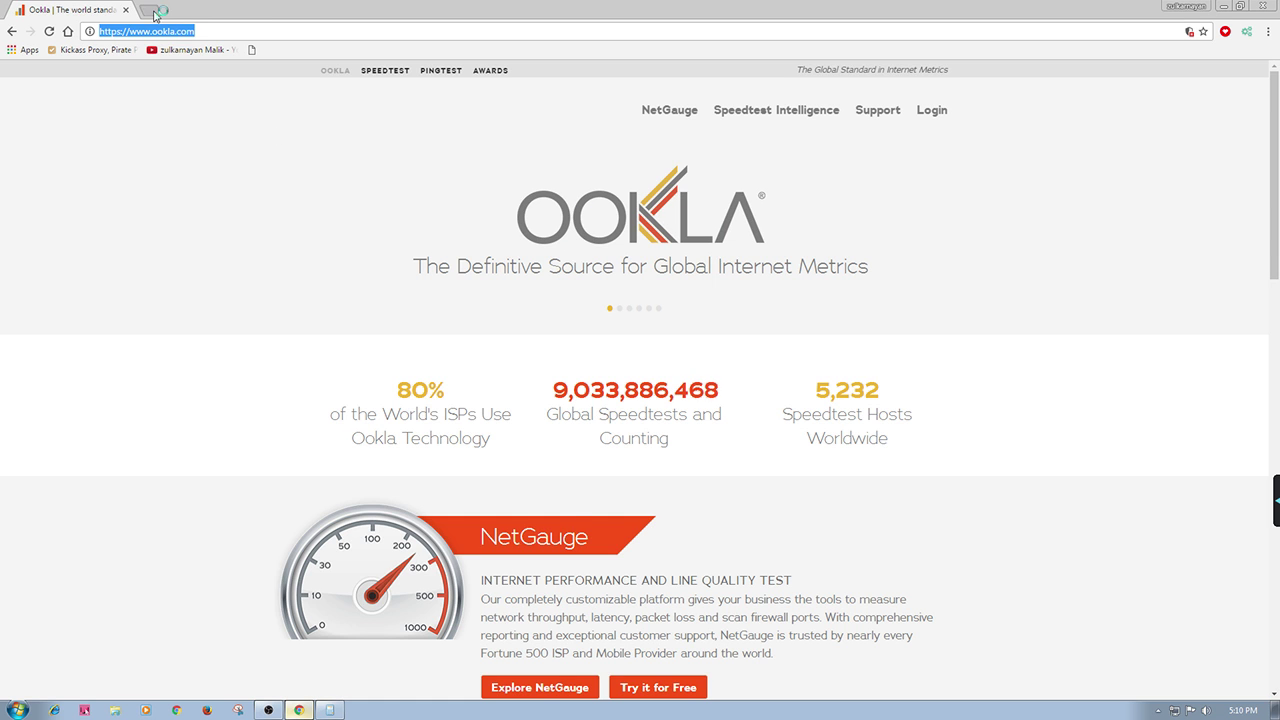
{"action": "left_click", "coordinate": [155, 12]}
{"action": "left_click", "coordinate": [128, 12]}
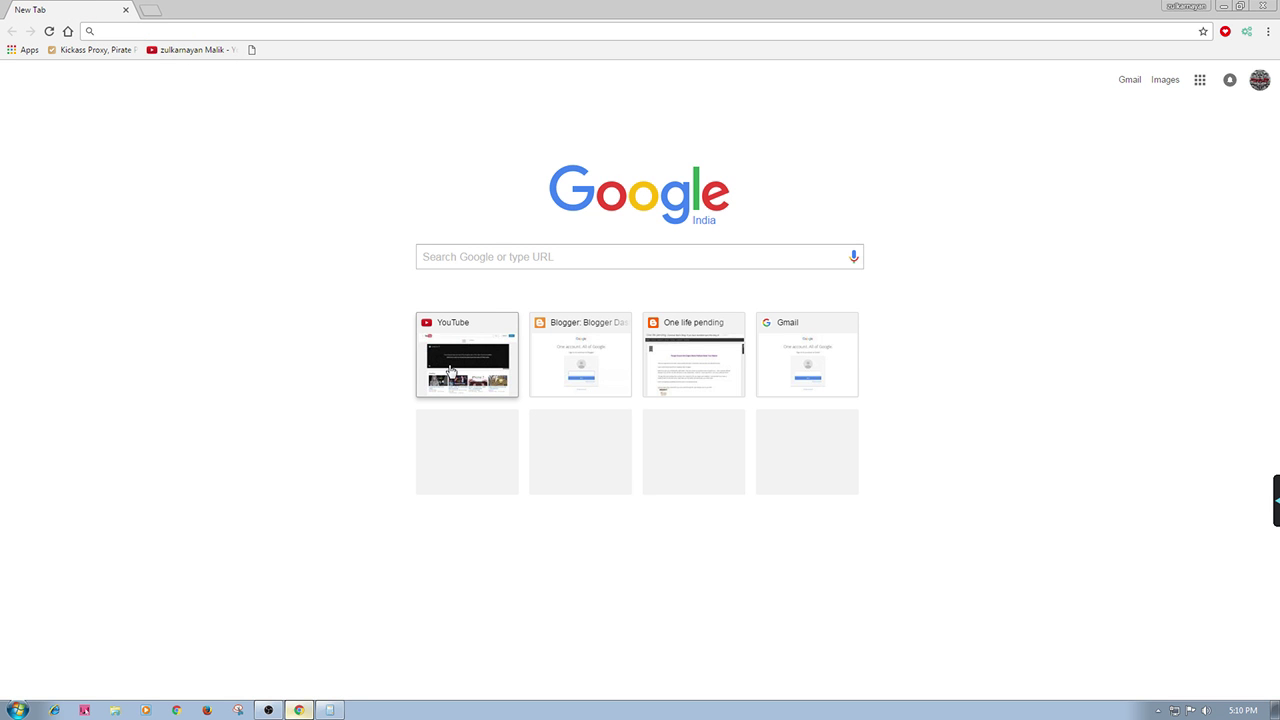
{"action": "left_click", "coordinate": [450, 370]}
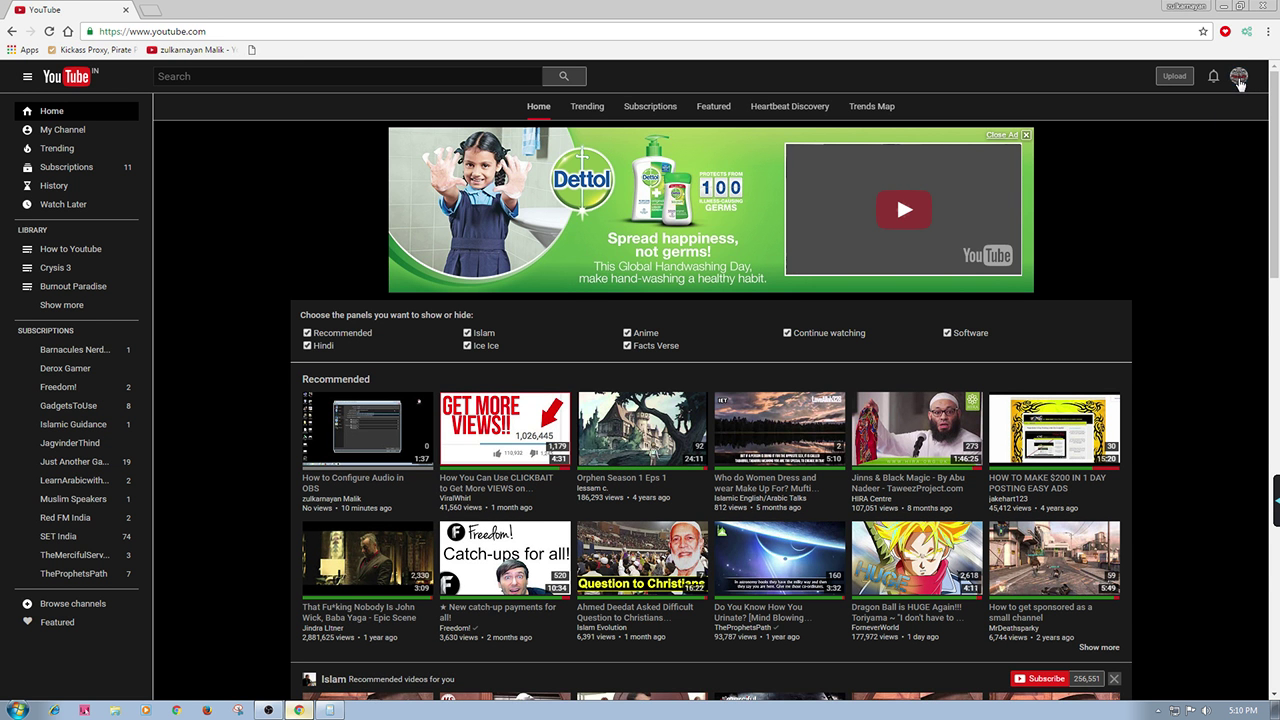
{"action": "left_click", "coordinate": [1239, 82]}
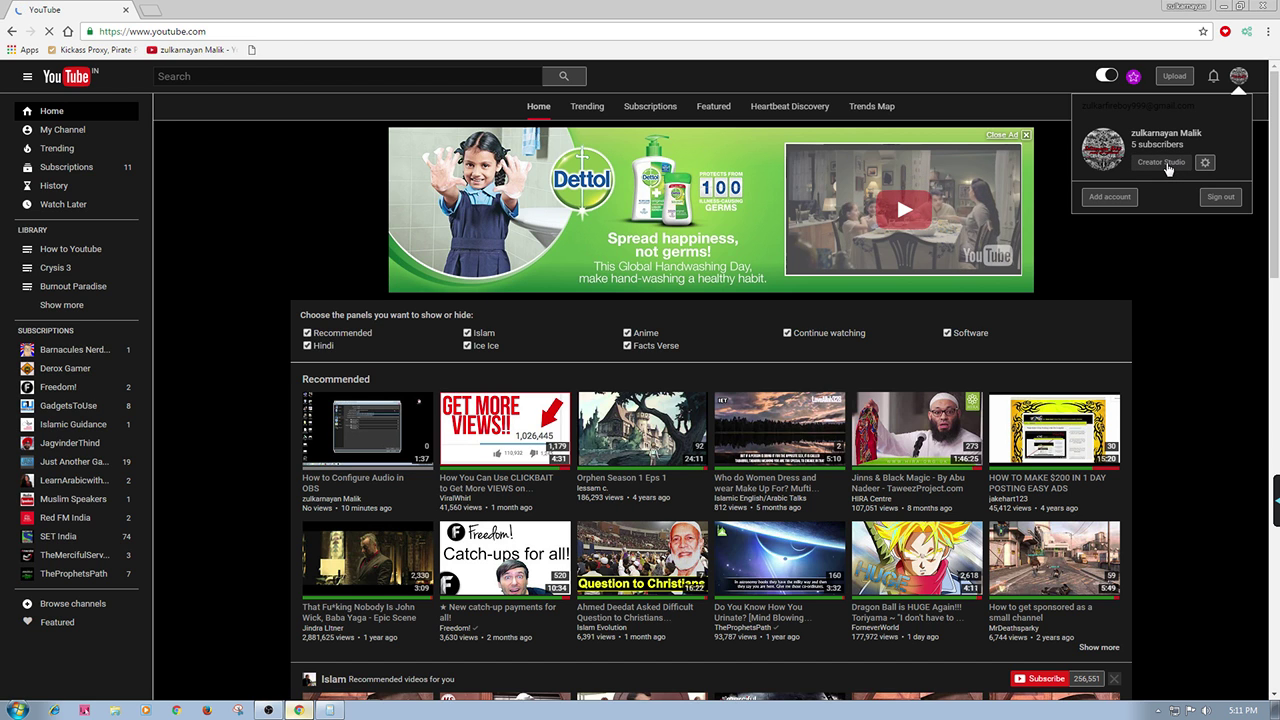
{"action": "left_click", "coordinate": [1166, 164]}
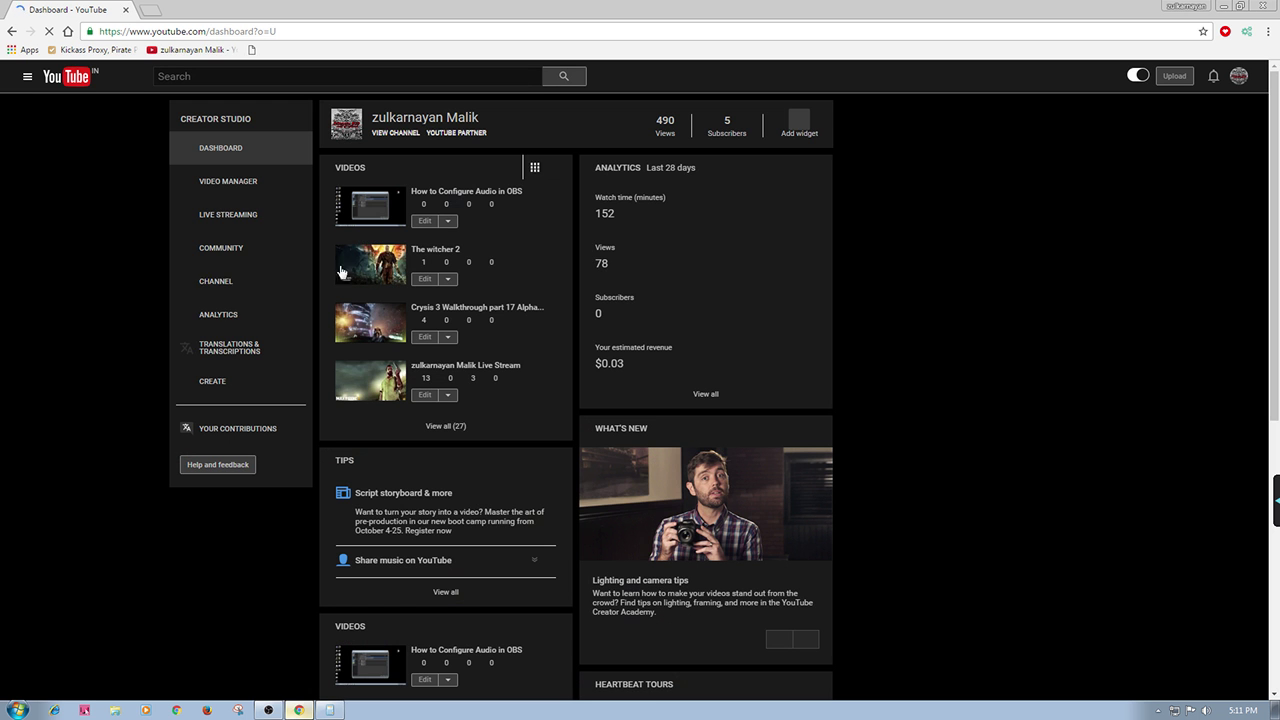
{"action": "left_click", "coordinate": [215, 215]}
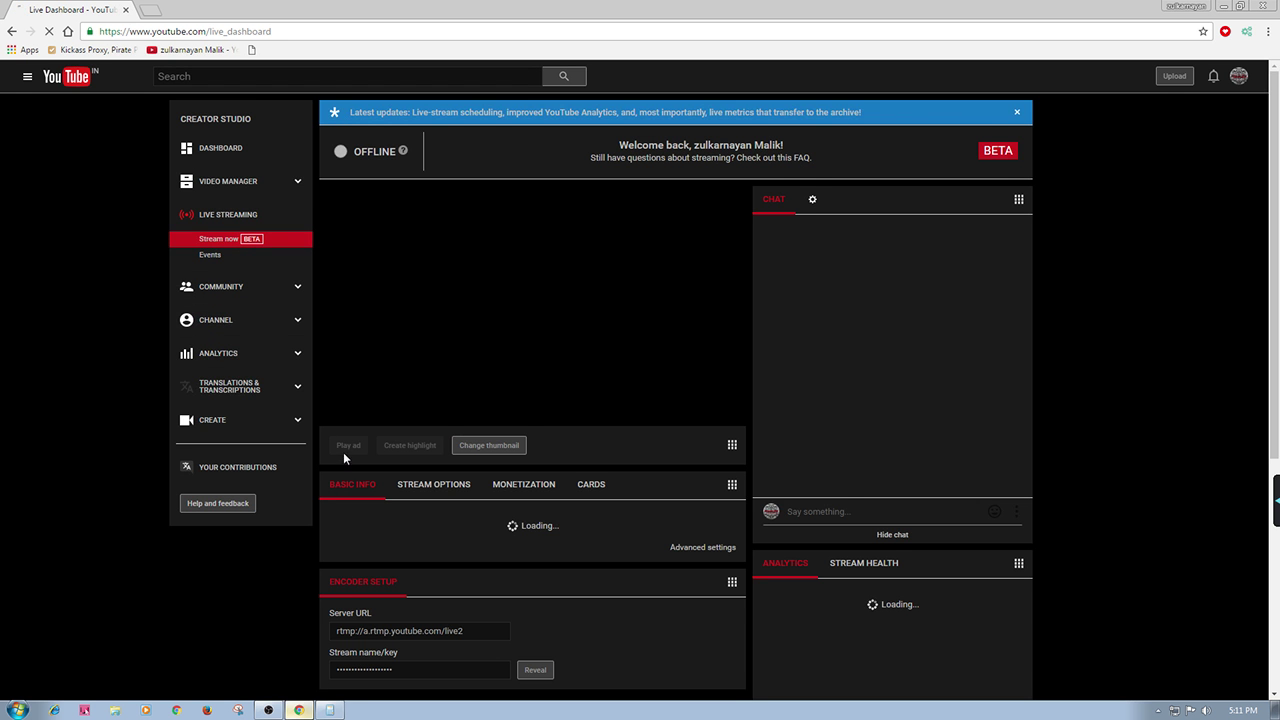
Examine the live dashboard's basic info and encoder setup, and return to the OBS settings
{"action": "scroll", "coordinate": [349, 455], "scroll_direction": "down", "scroll_amount": 3}
{"action": "left_click", "coordinate": [334, 405]}
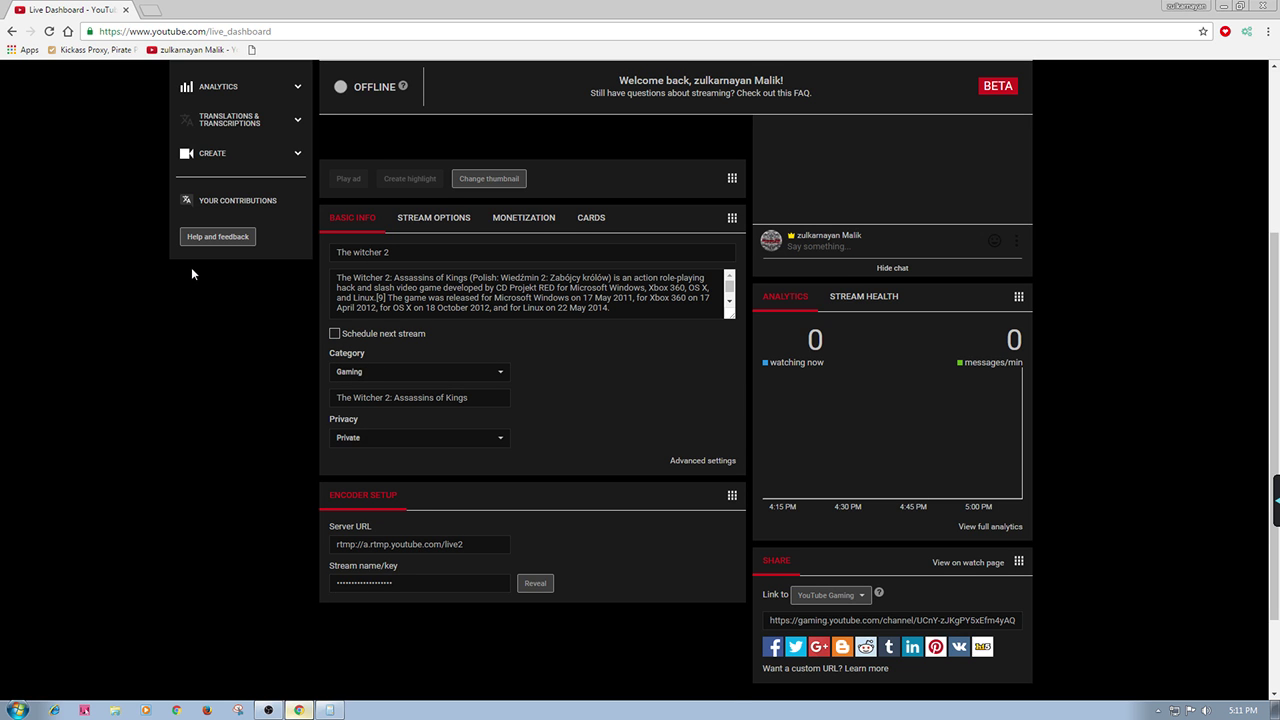
{"action": "scroll", "coordinate": [191, 267], "scroll_direction": "up", "scroll_amount": 3}
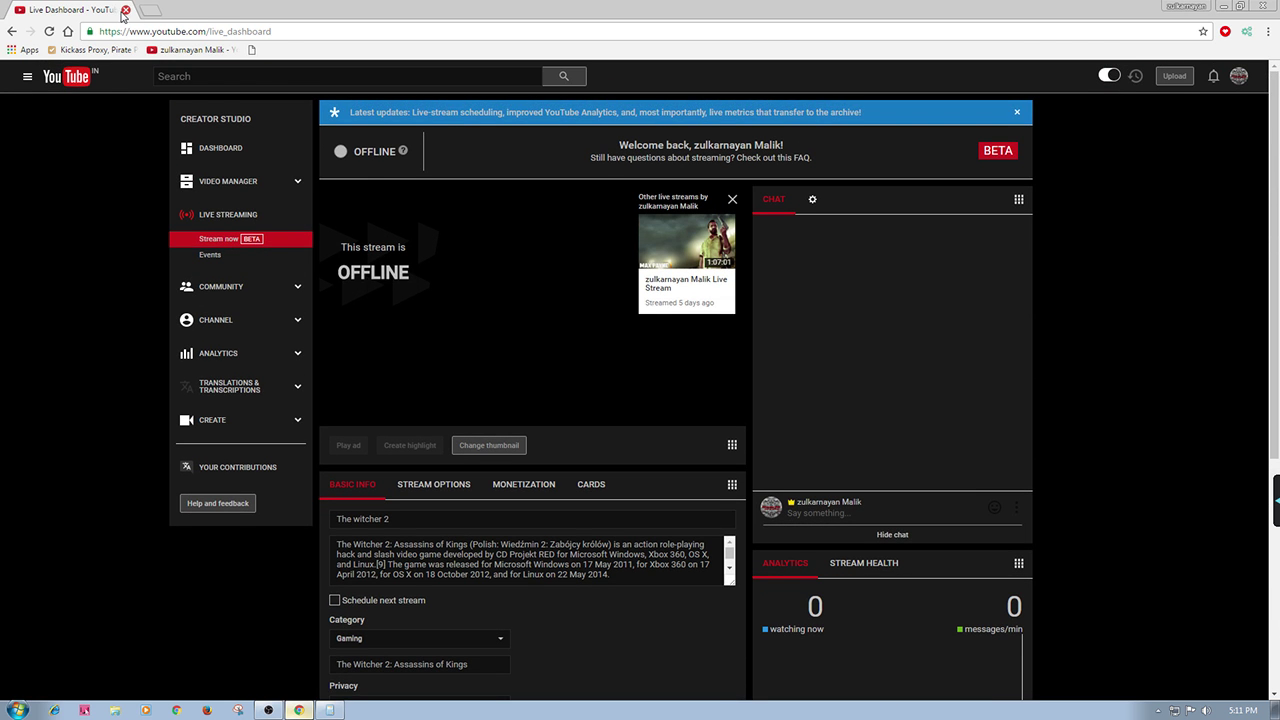
{"action": "left_click", "coordinate": [78, 80]}
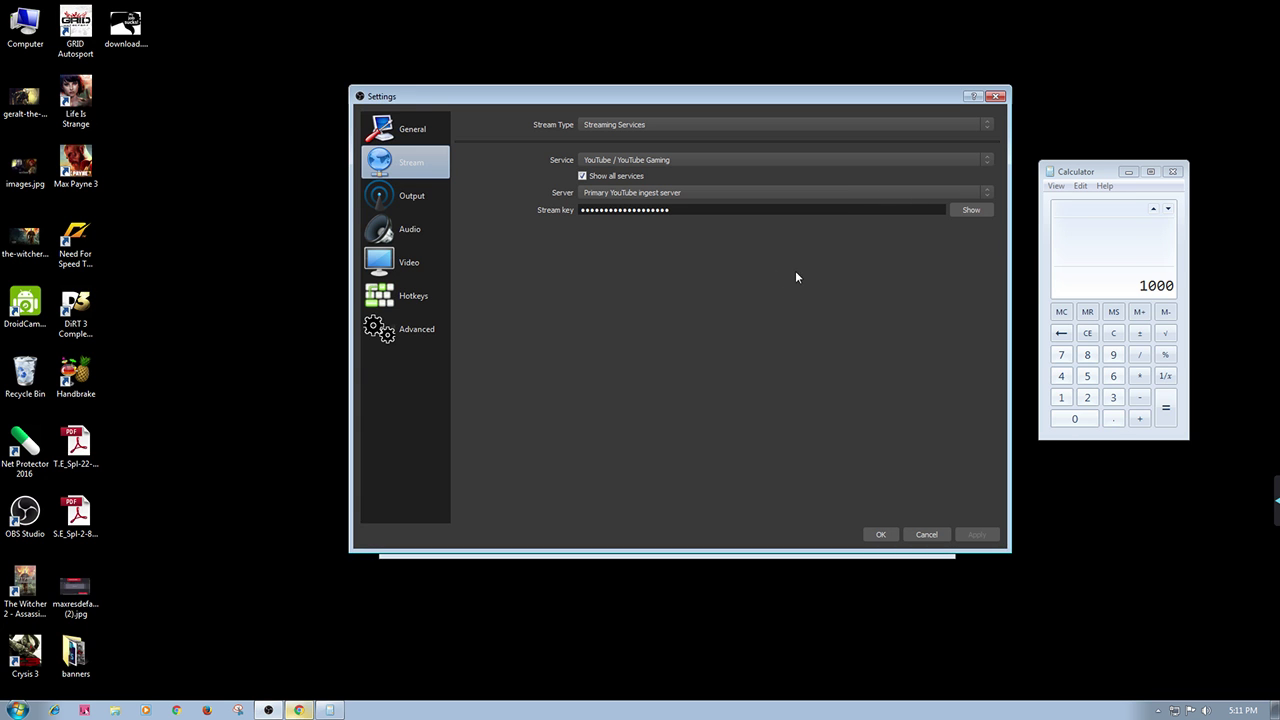
Review the output and video settings, and examine the advanced stream delay and IP binding options without changing them
{"action": "left_click", "coordinate": [403, 193]}
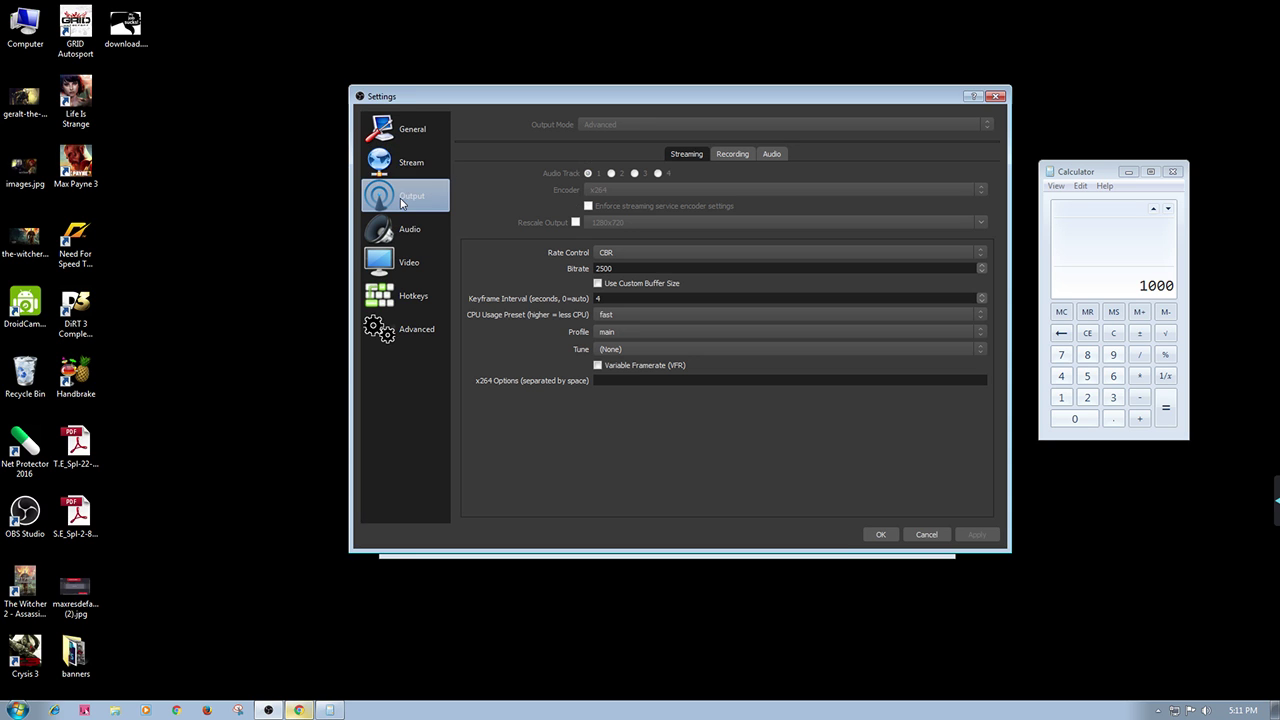
{"action": "left_click", "coordinate": [410, 275]}
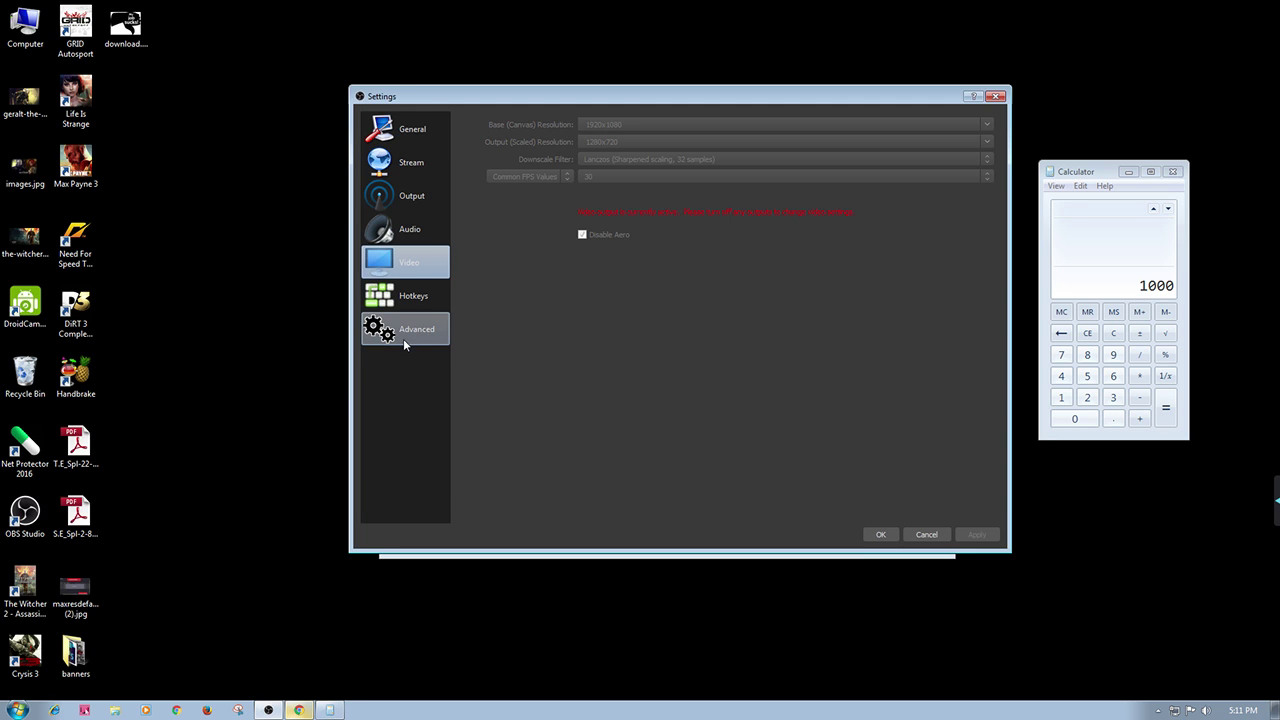
{"action": "left_click", "coordinate": [403, 337]}
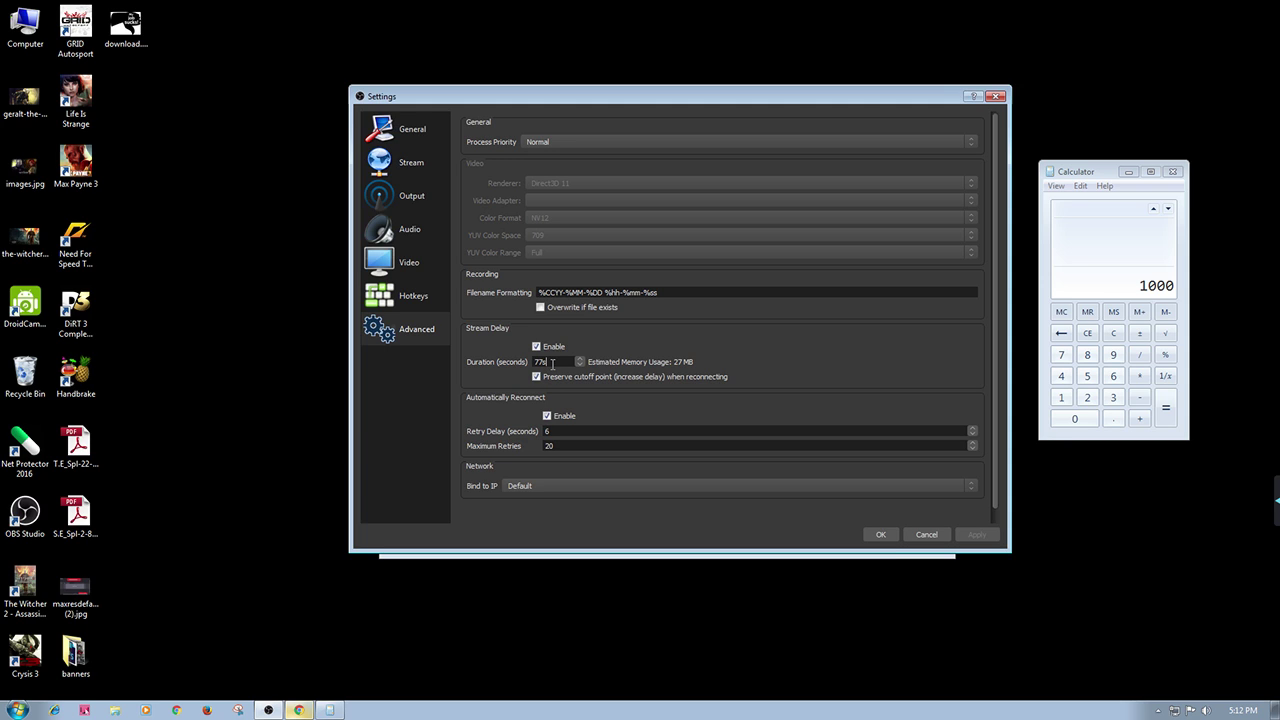
{"action": "left_click_drag", "start_coordinate": [527, 366], "coordinate": [555, 364]}
{"action": "left_click", "coordinate": [571, 487]}
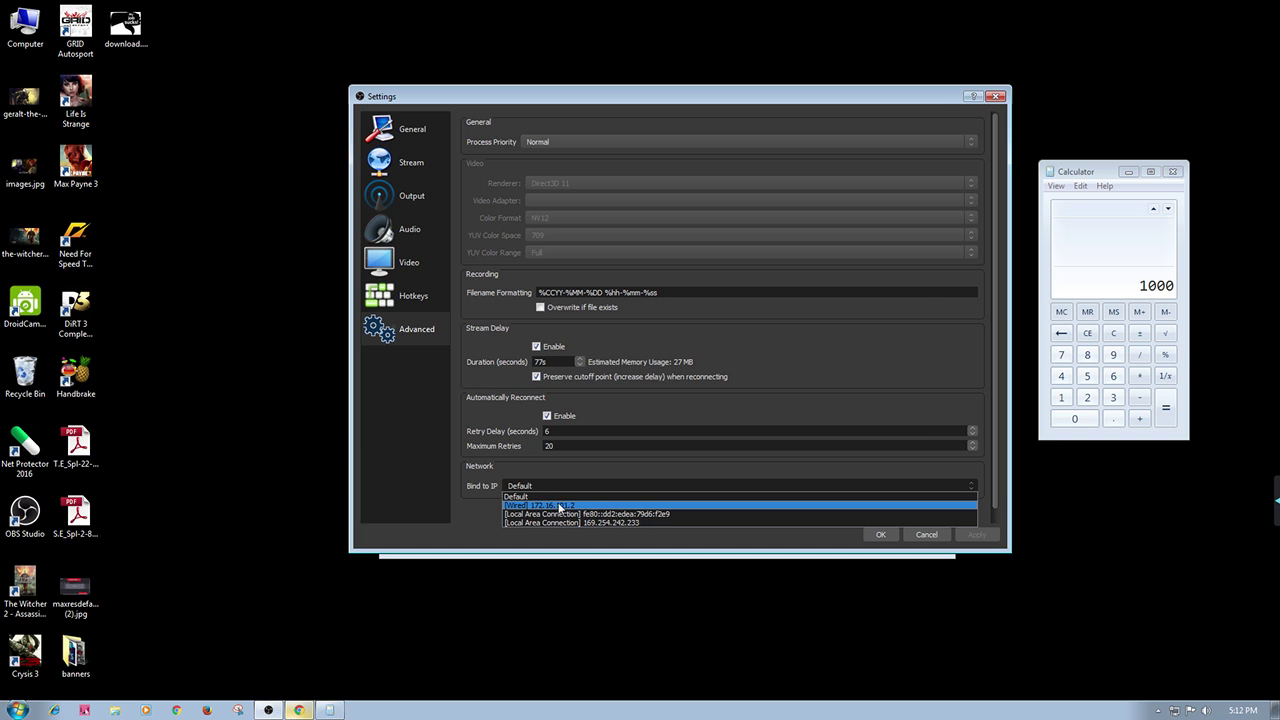
{"action": "left_click", "coordinate": [496, 461]}
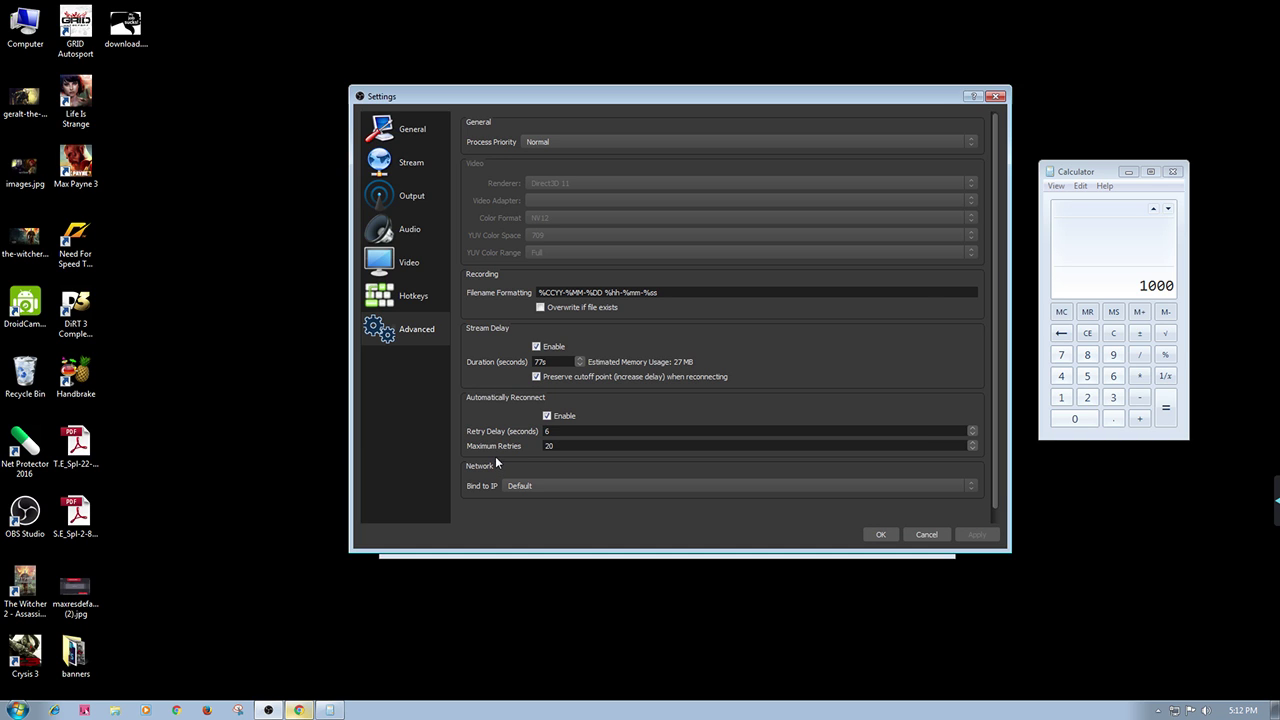
Review the general and stream service settings, and recheck the CPU usage presets in the streaming output settings
{"action": "left_click", "coordinate": [410, 130]}
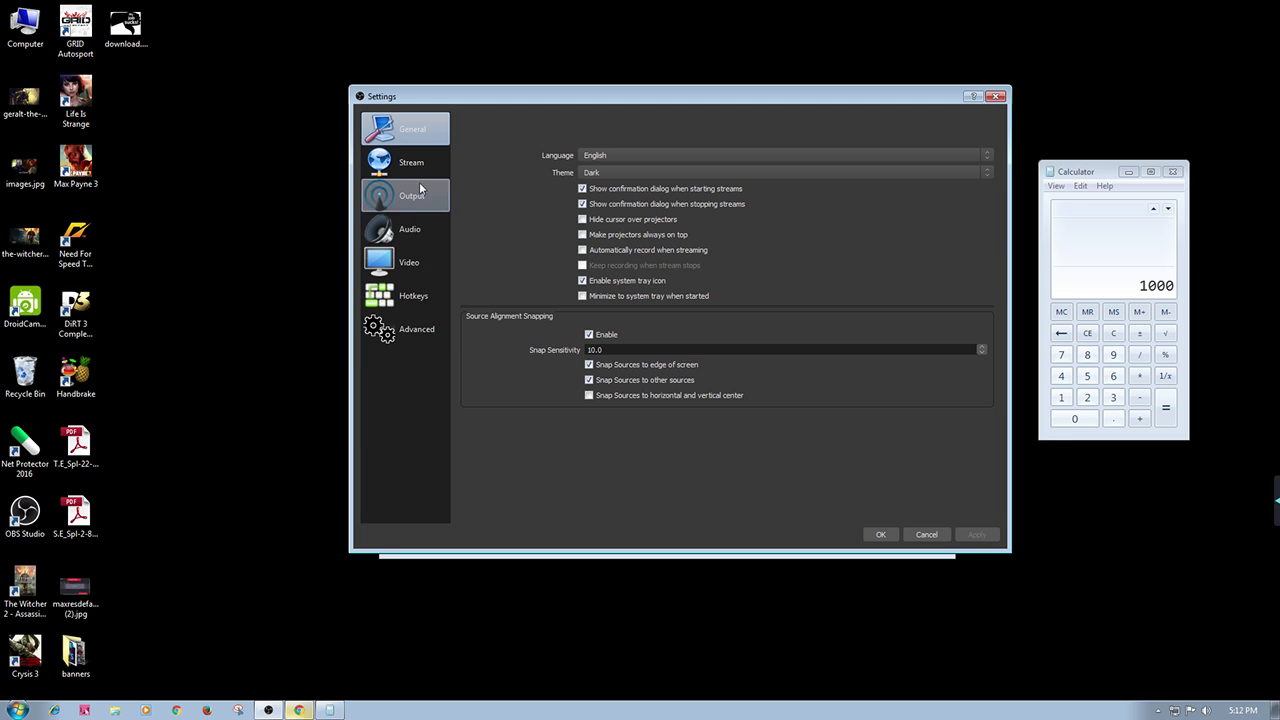
{"action": "left_click", "coordinate": [392, 170]}
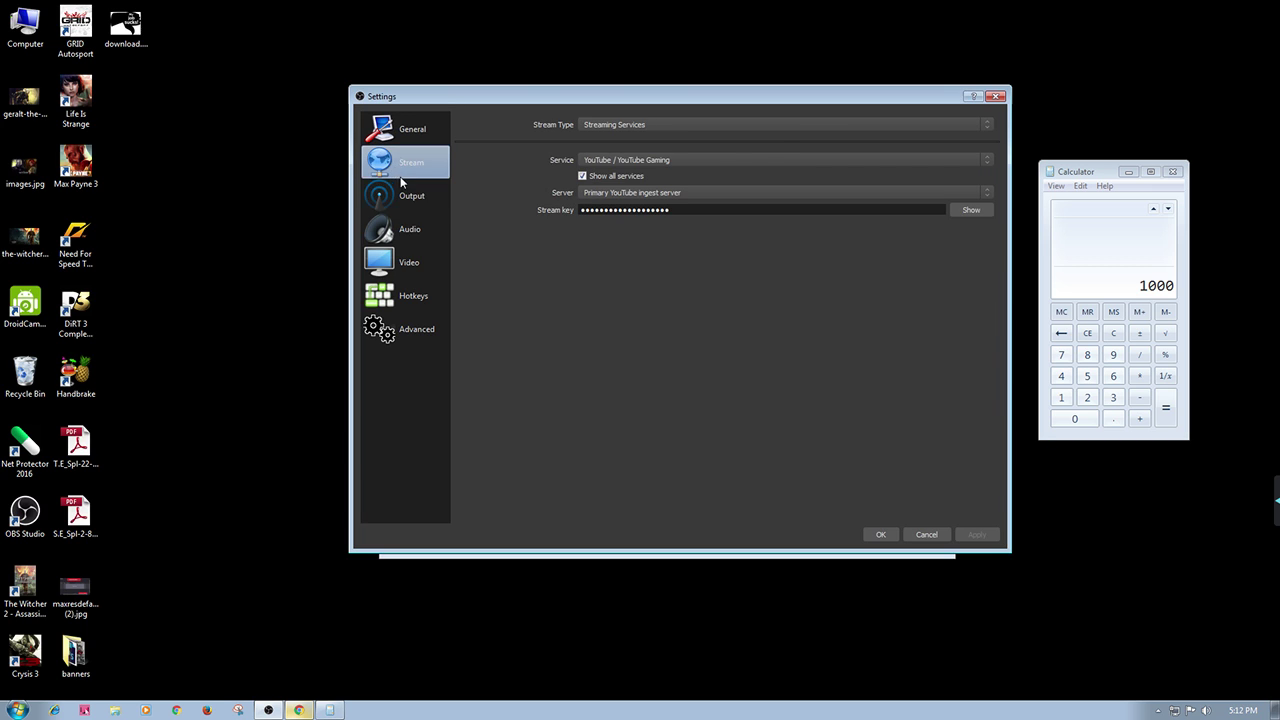
{"action": "left_click", "coordinate": [405, 201]}
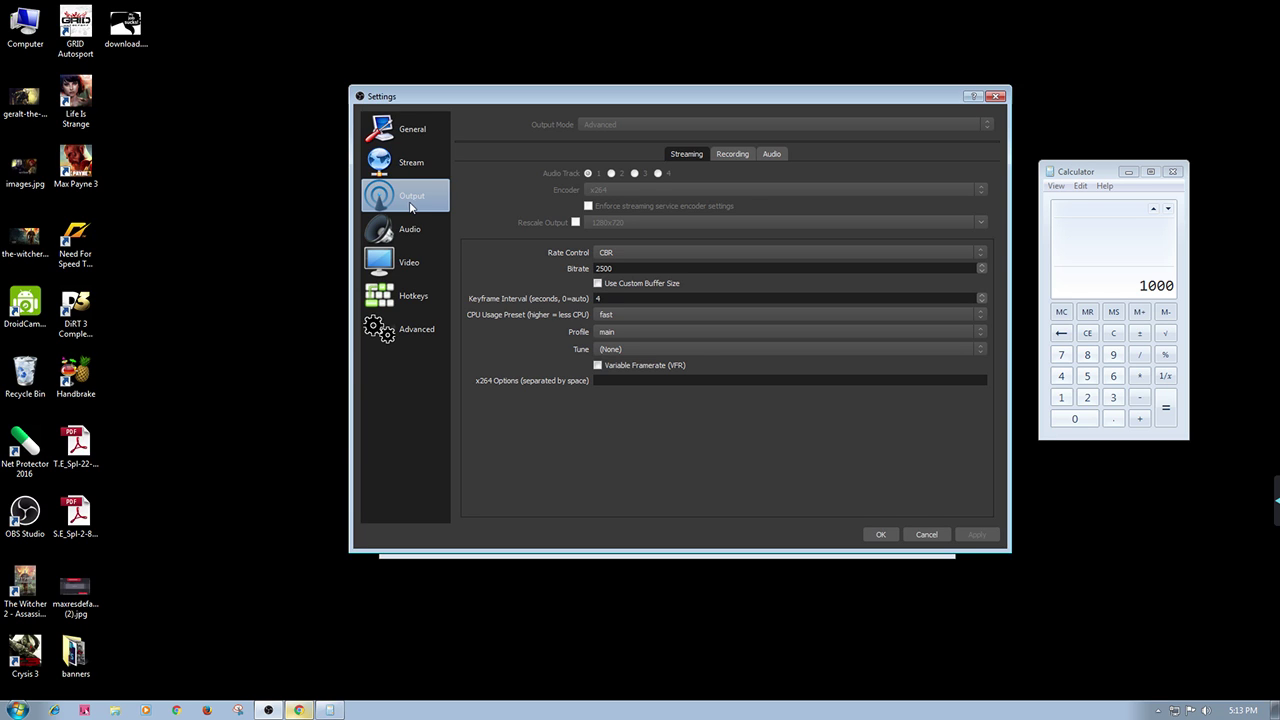
{"action": "left_click", "coordinate": [627, 314]}
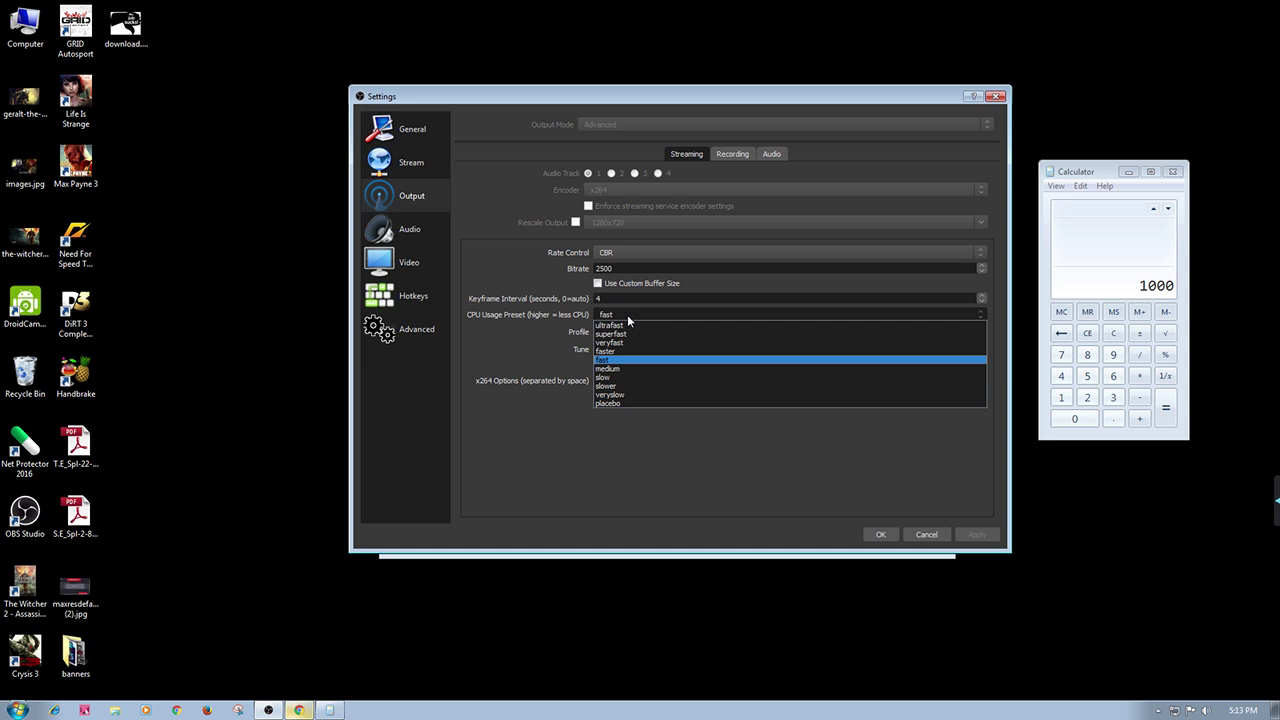
{"action": "left_click", "coordinate": [619, 310]}
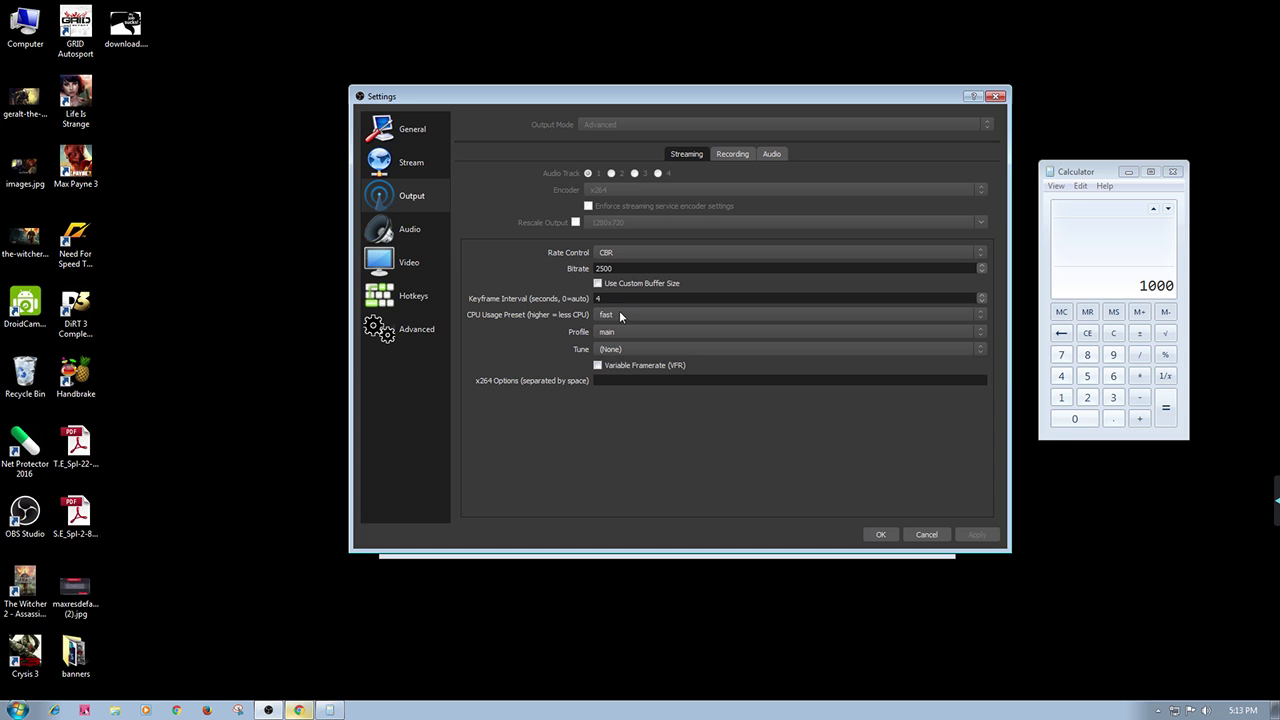
Review the audio, video and streaming output settings once more, and accept and close the settings dialog
{"action": "left_click", "coordinate": [412, 230]}
{"action": "left_click", "coordinate": [411, 208]}
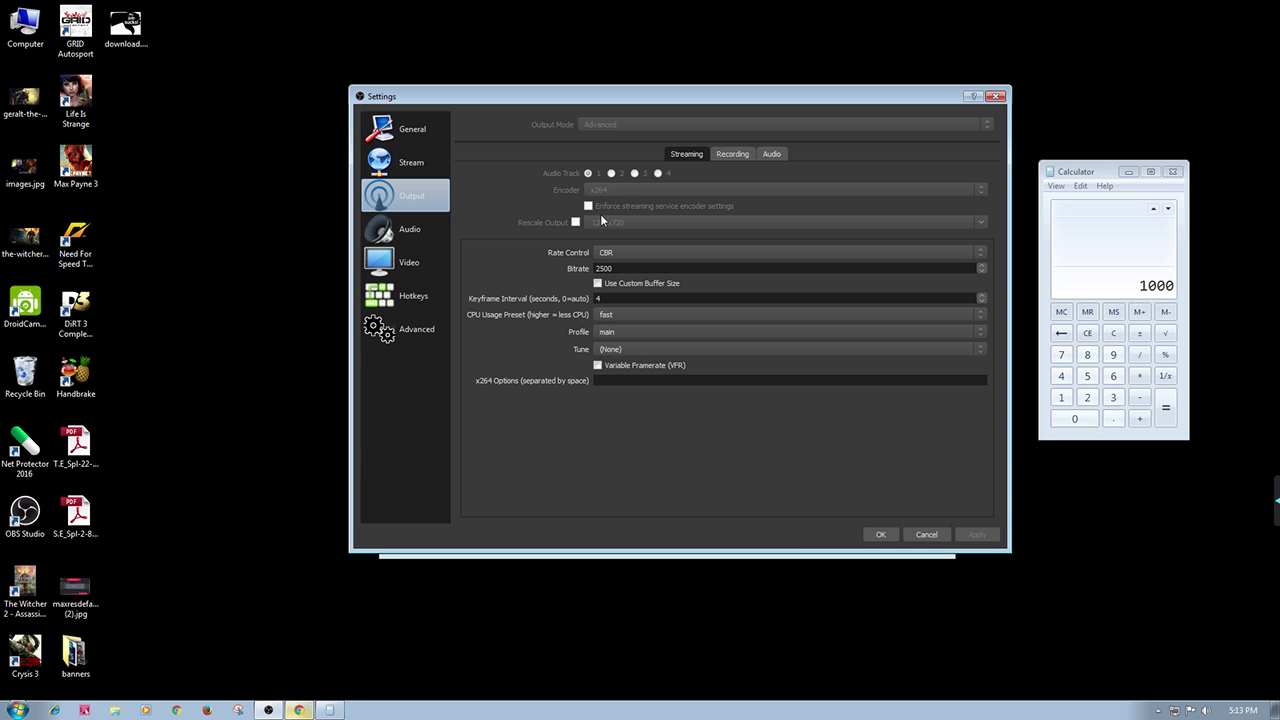
{"action": "left_click", "coordinate": [410, 233]}
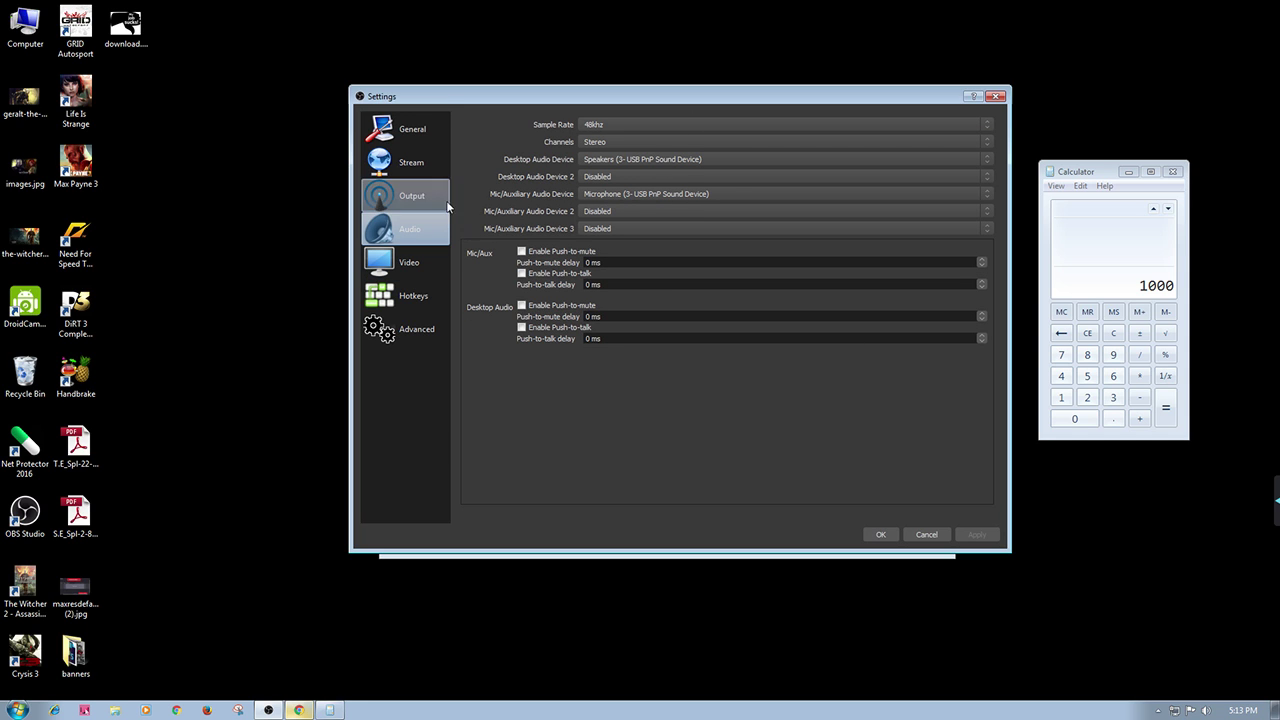
{"action": "left_click", "coordinate": [415, 258]}
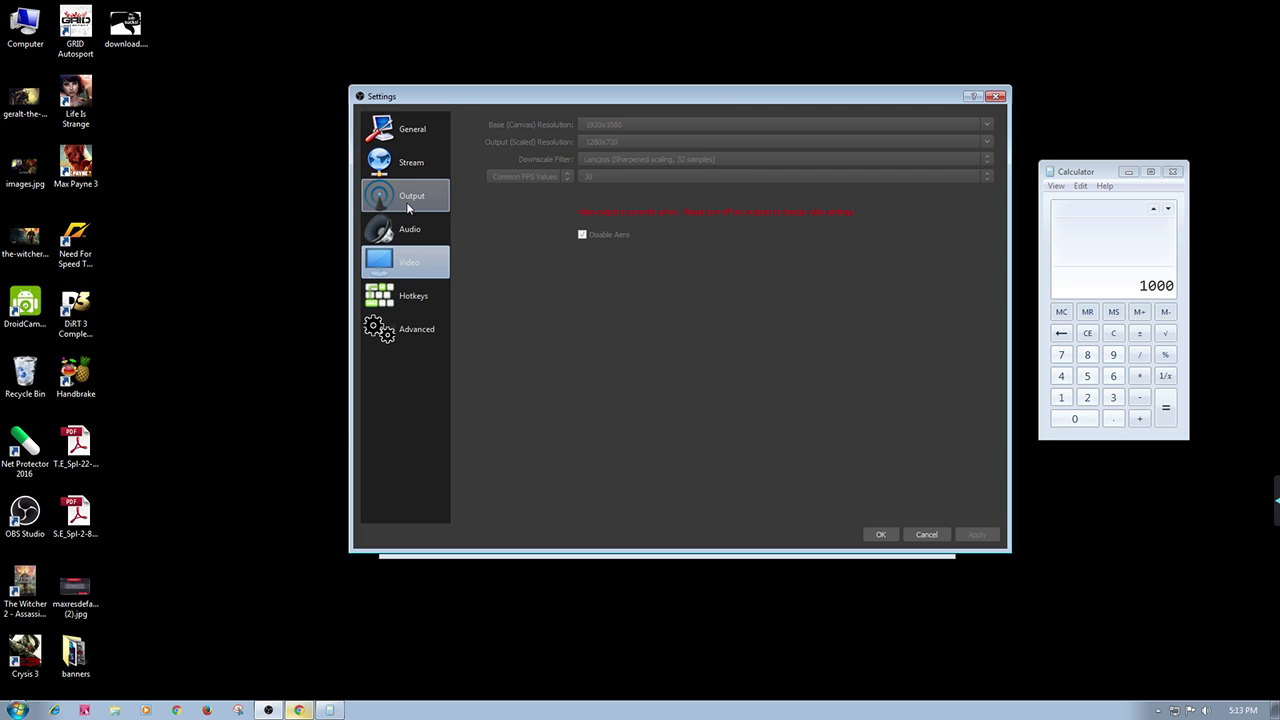
{"action": "left_click", "coordinate": [410, 226]}
{"action": "left_click", "coordinate": [408, 196]}
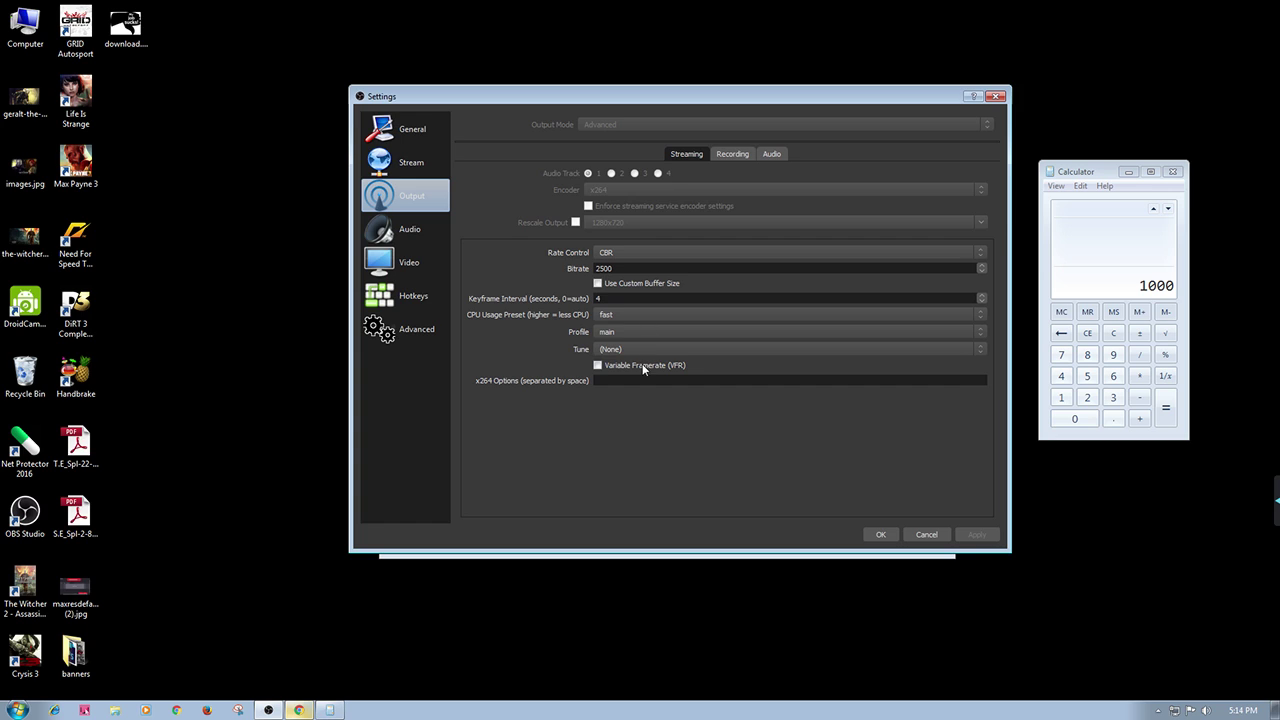
{"action": "left_click", "coordinate": [871, 536]}
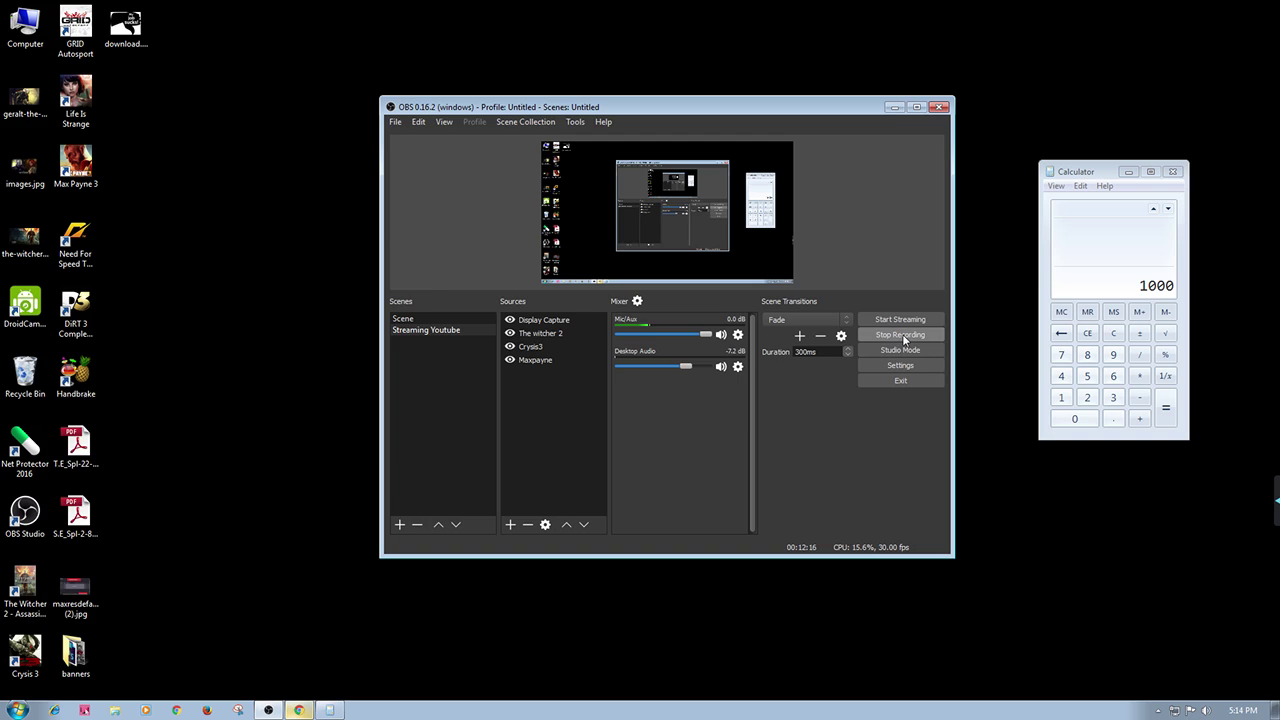